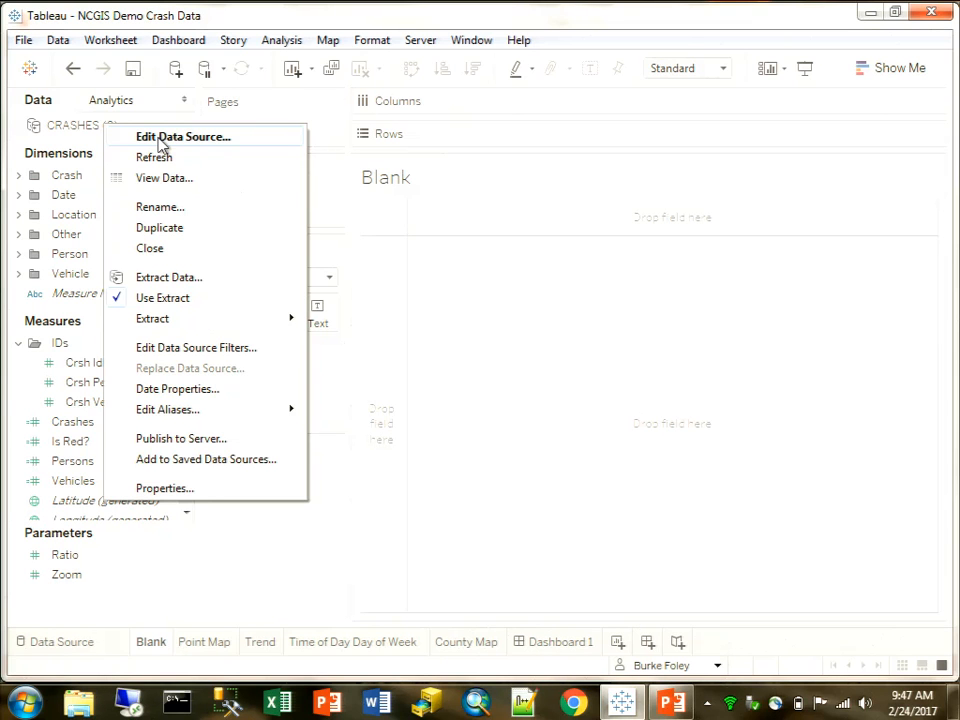
View the CRASHES data source's SQL Server connection settings and close them without signing in.
click(161, 145)
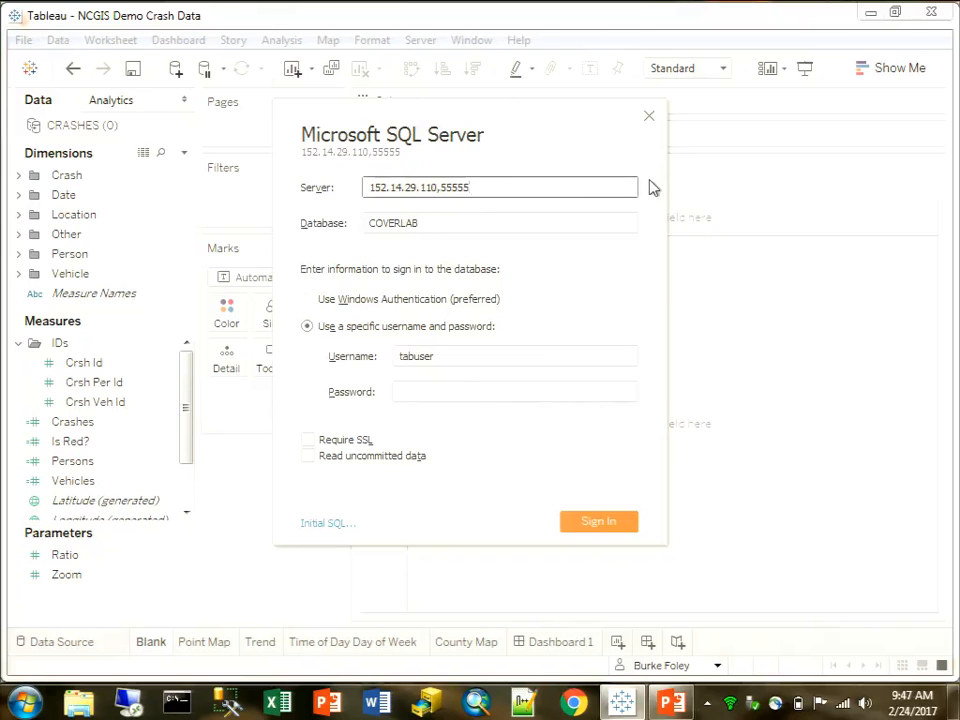
click(649, 118)
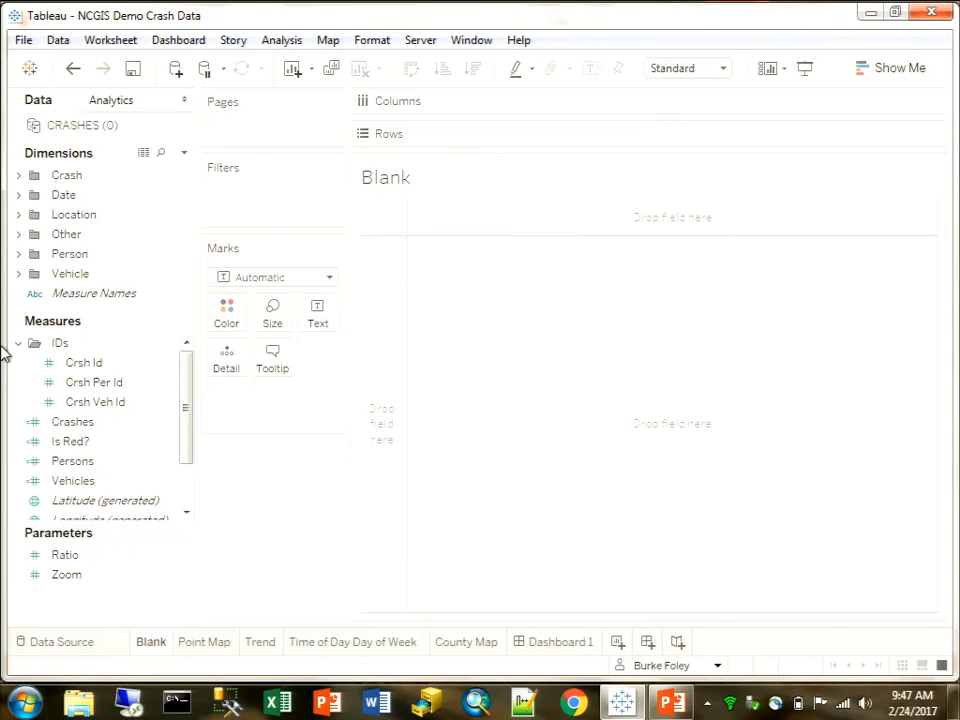
Plot the County field from the Location dimensions on the Blank sheet and display it as a filled map.
click(19, 215)
click(70, 258)
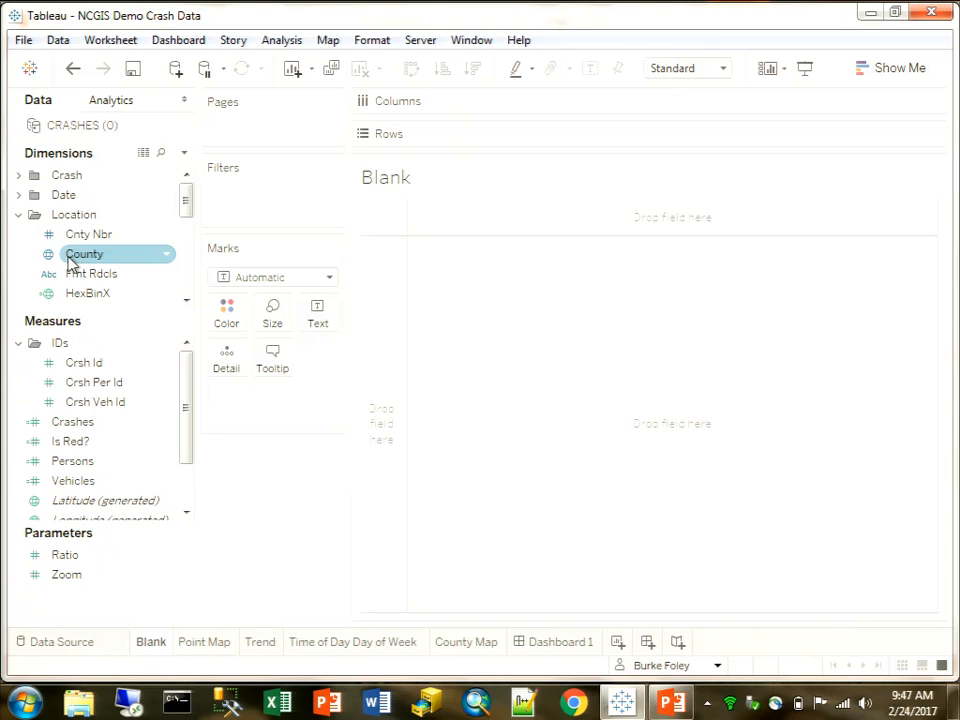
double_click(70, 258)
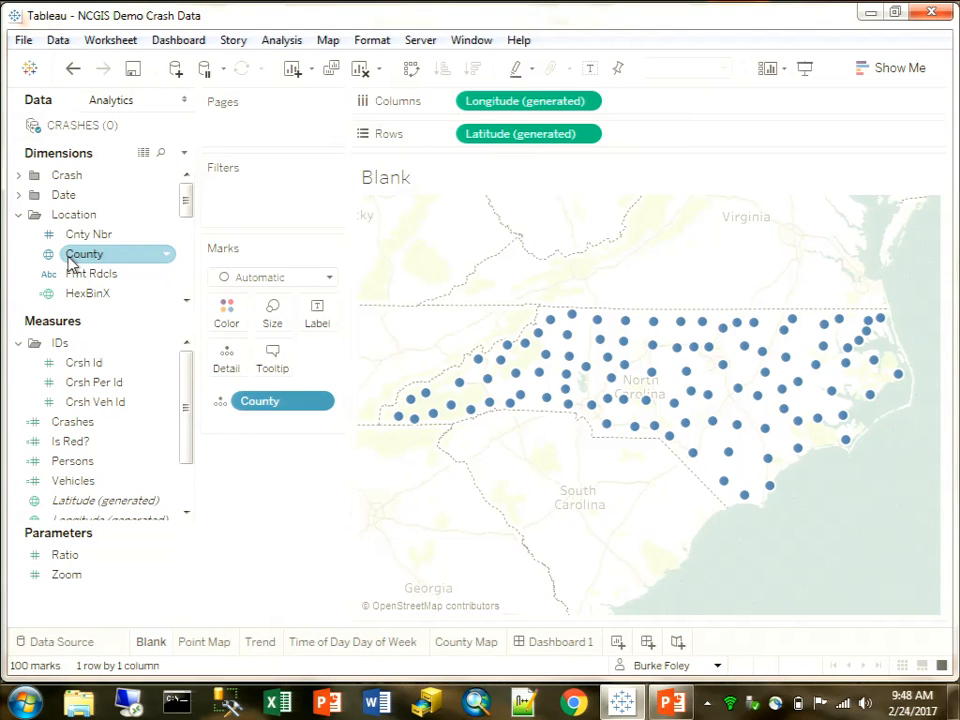
click(898, 68)
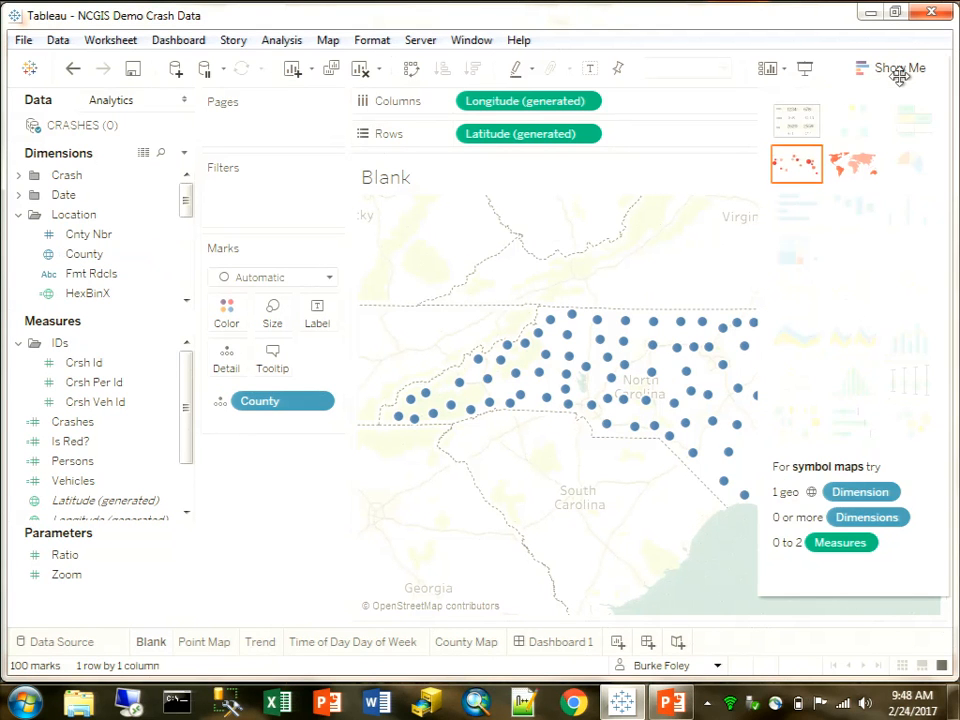
click(842, 177)
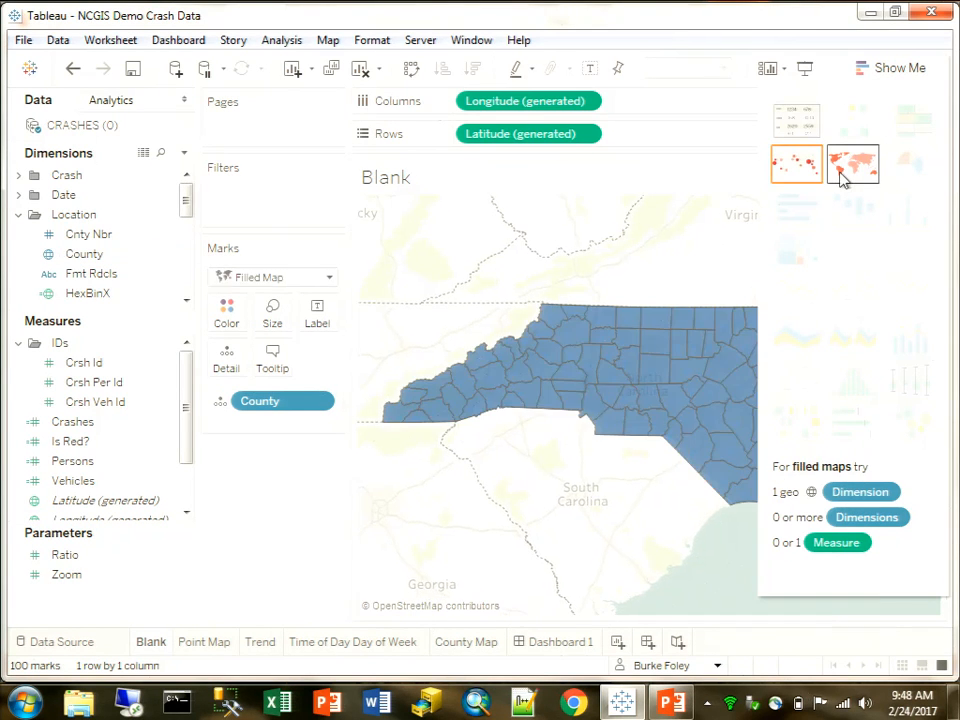
click(912, 75)
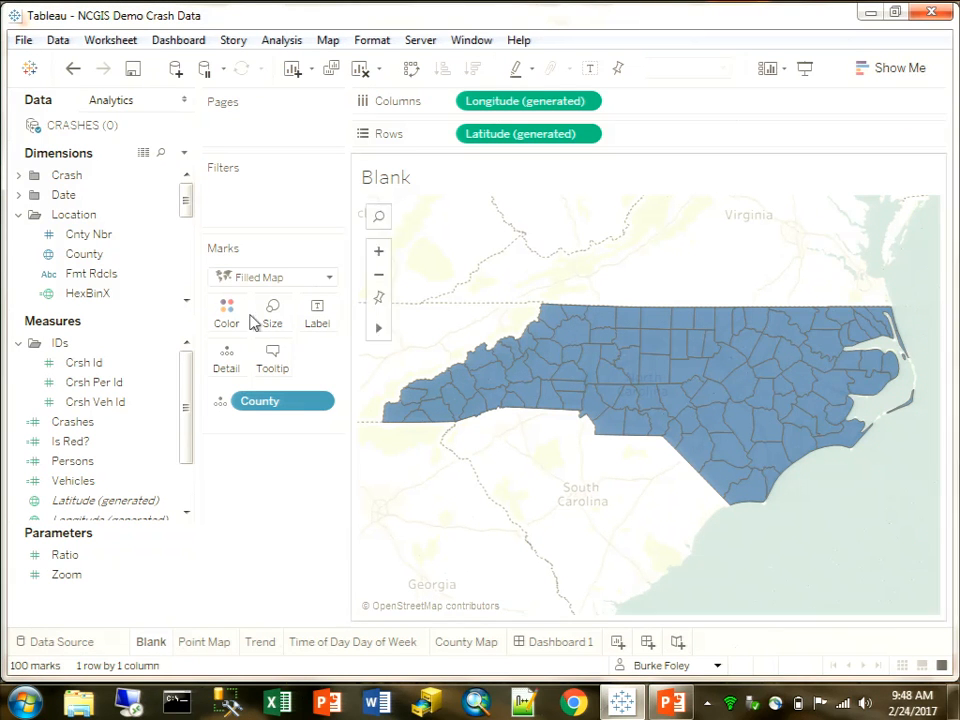
Add the Crashes measure to the county map and switch its background map to MB Troops.
click(82, 424)
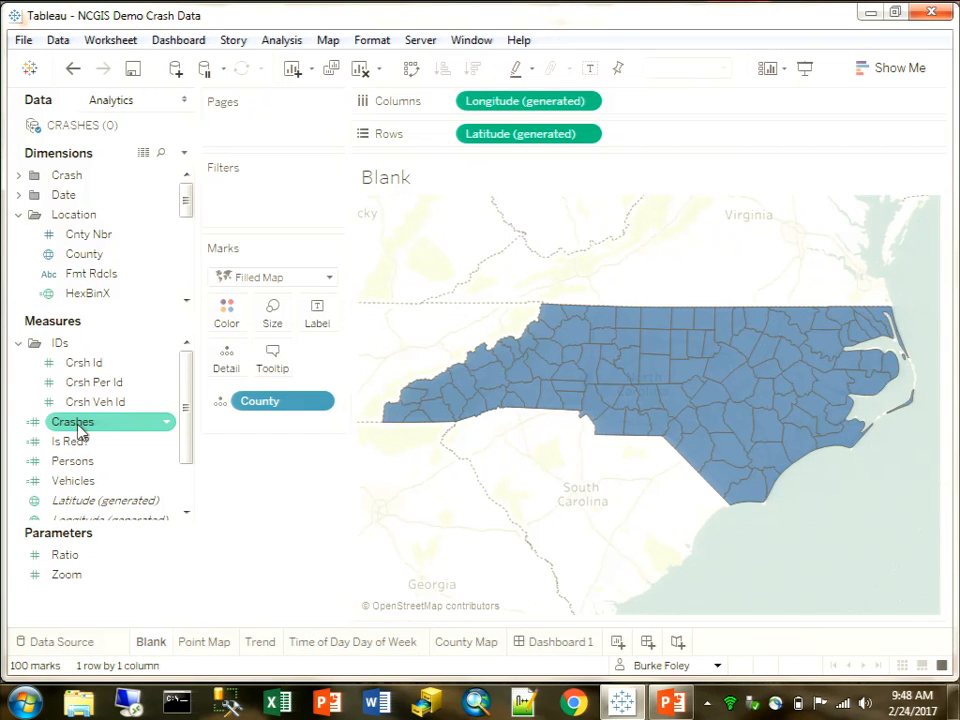
double_click(82, 424)
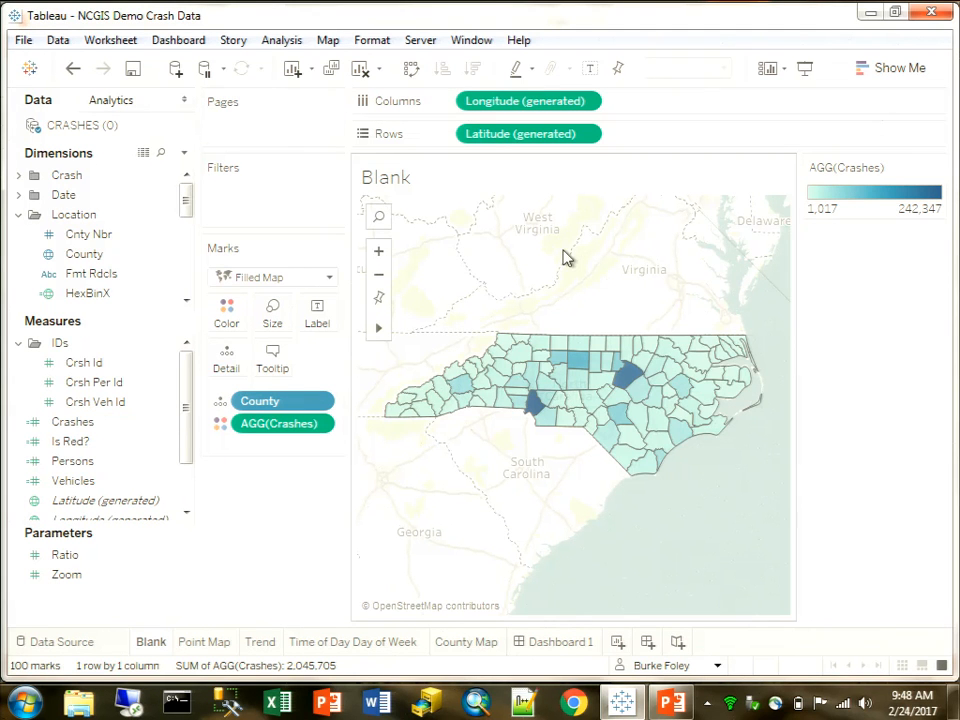
click(330, 41)
mouse_move(331, 70)
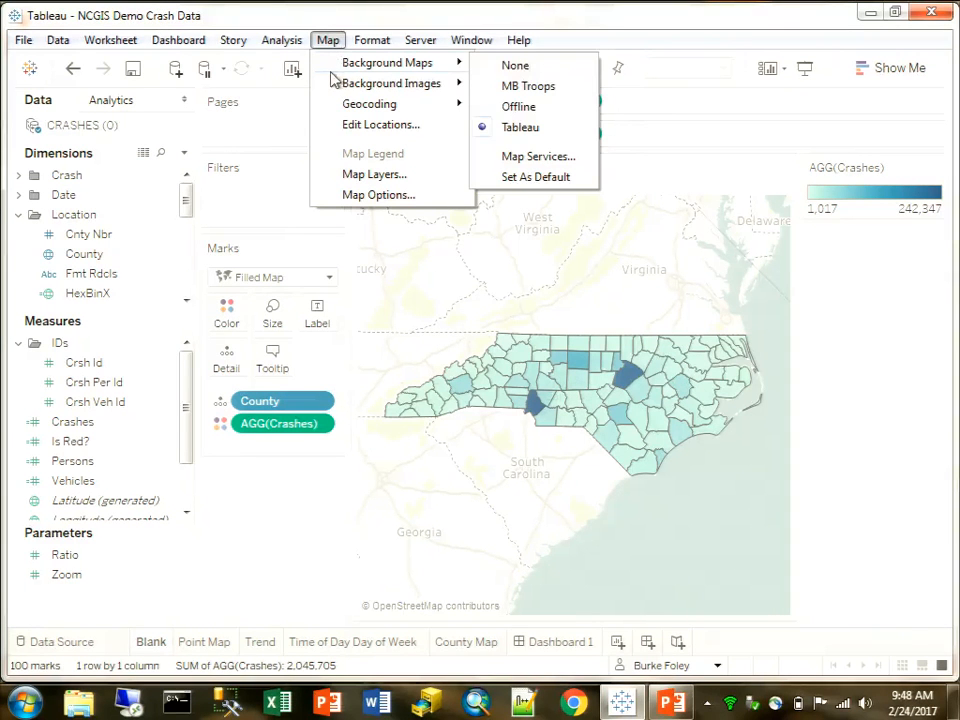
click(528, 88)
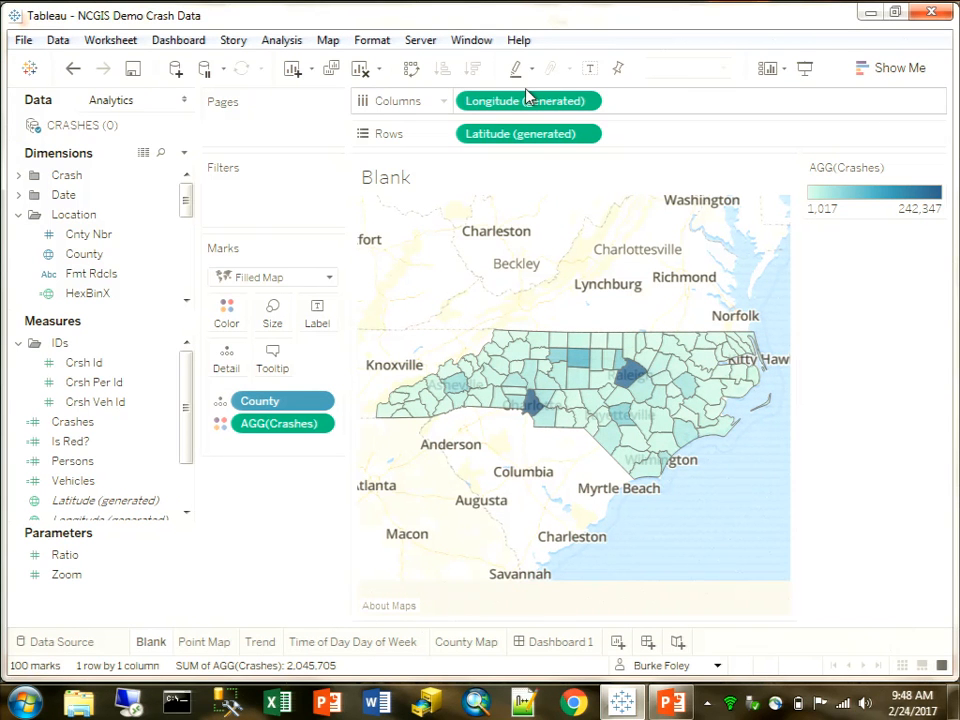
Convert the county crash map to a symbol map and zoom in until the troop boundaries show.
click(891, 70)
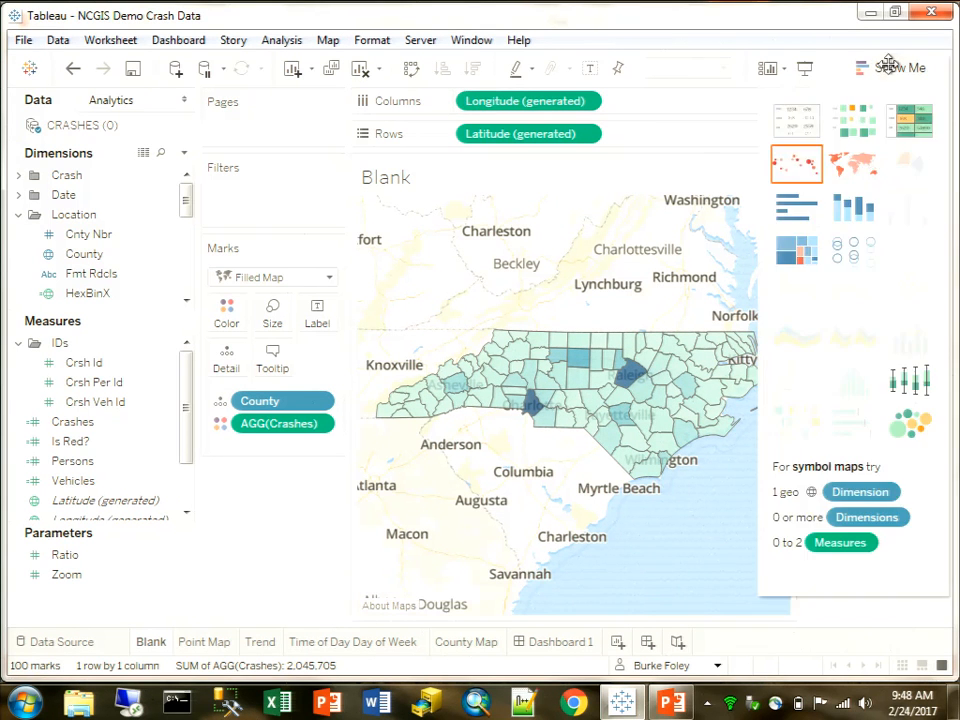
click(790, 163)
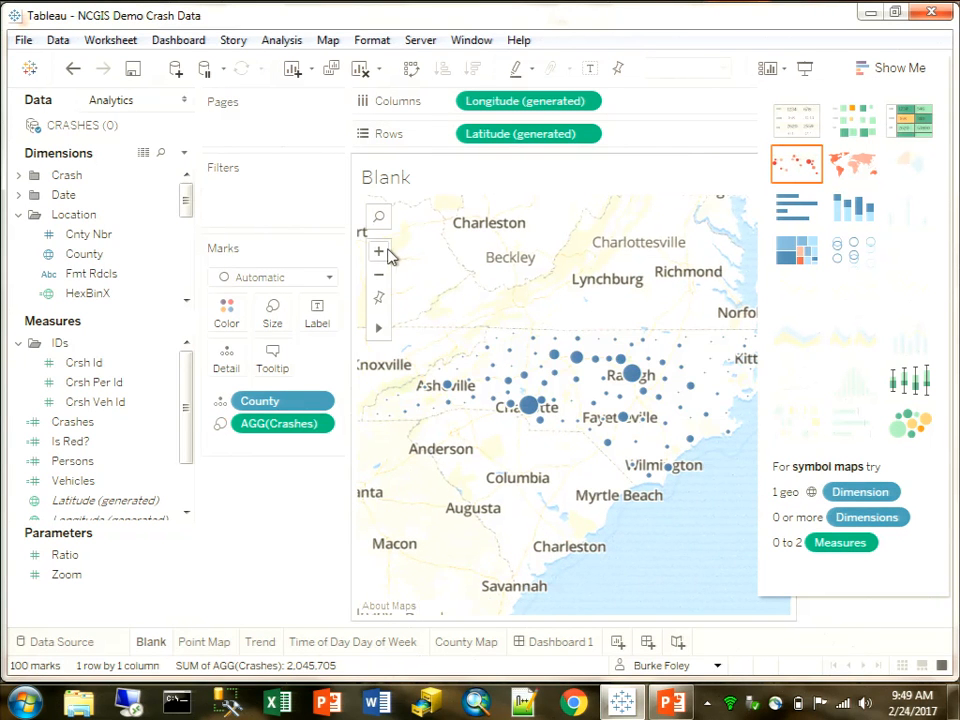
click(380, 252)
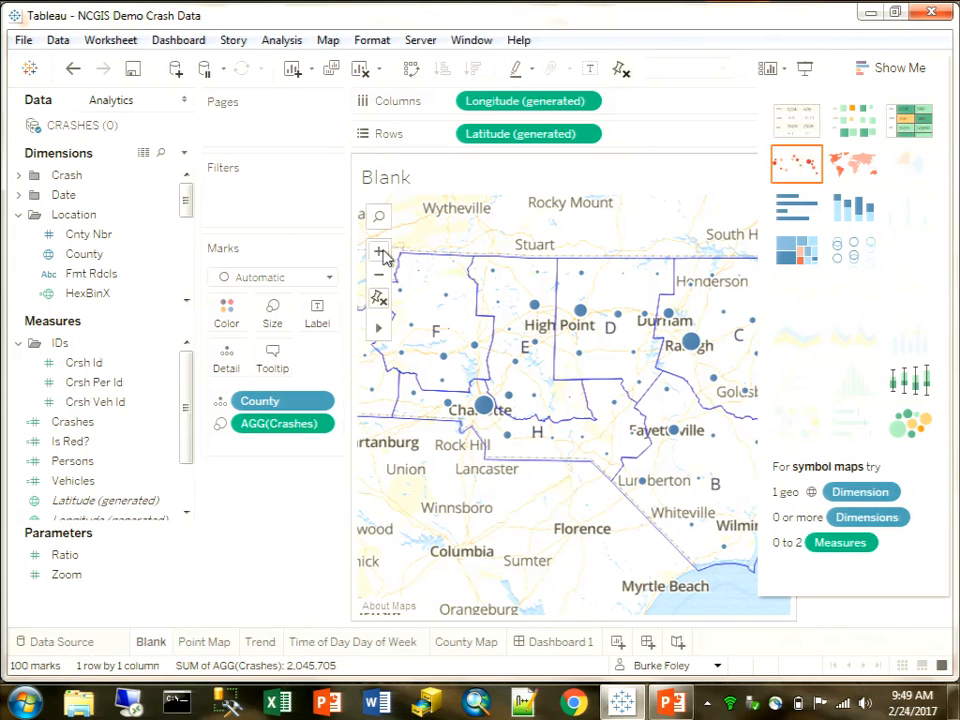
click(880, 68)
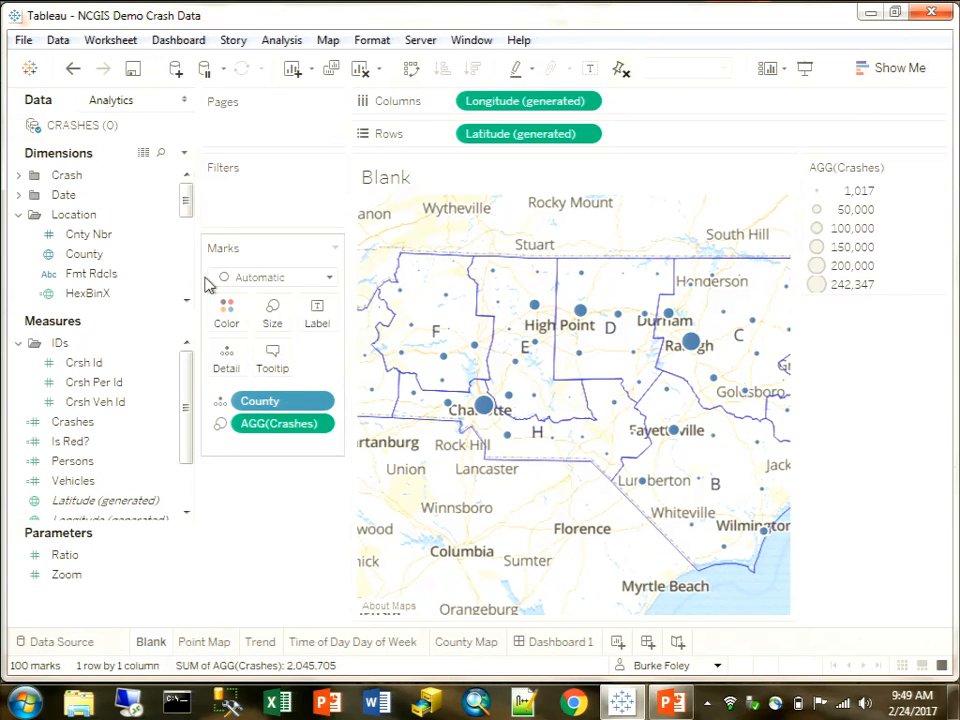
click(129, 447)
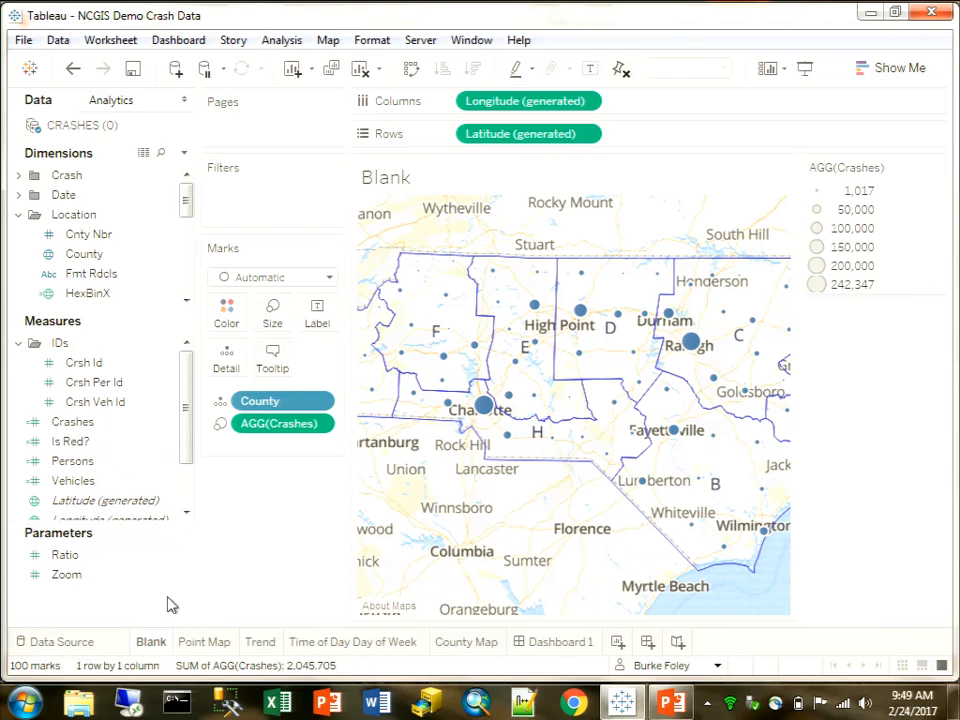
Open the Point Map sheet and inspect the geographic role assigned to the Latitude dimension.
mouse_move(205, 645)
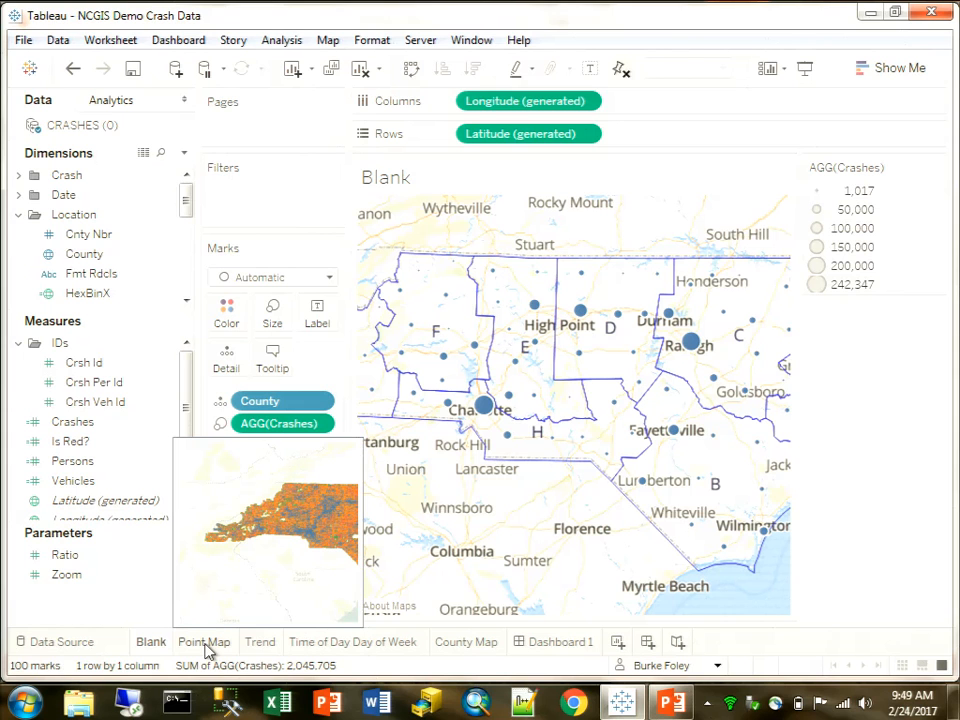
click(206, 645)
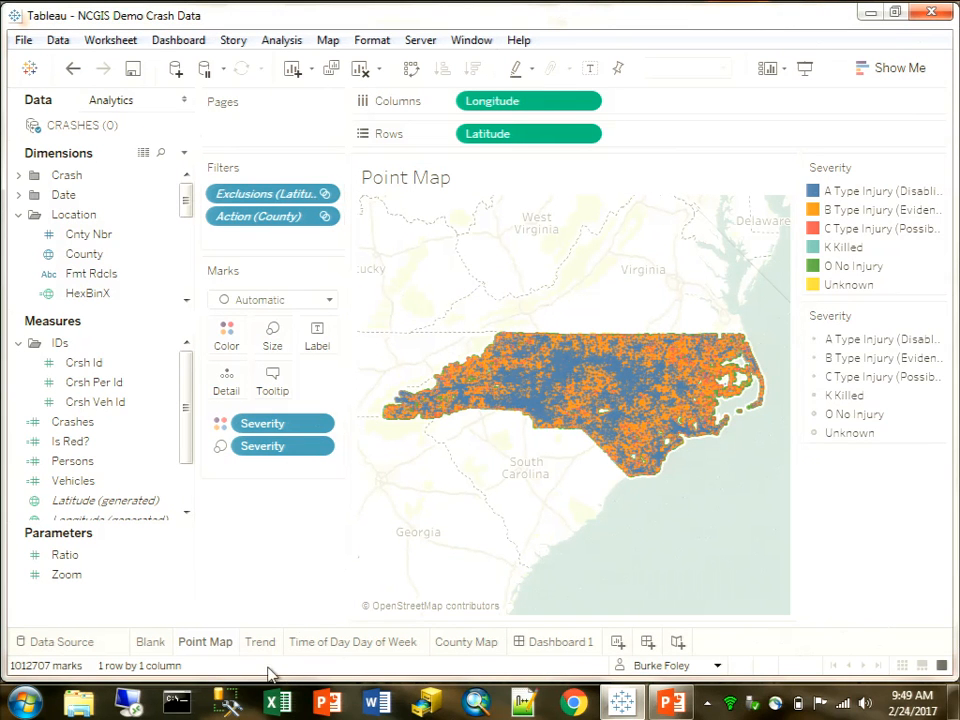
mouse_move(268, 662)
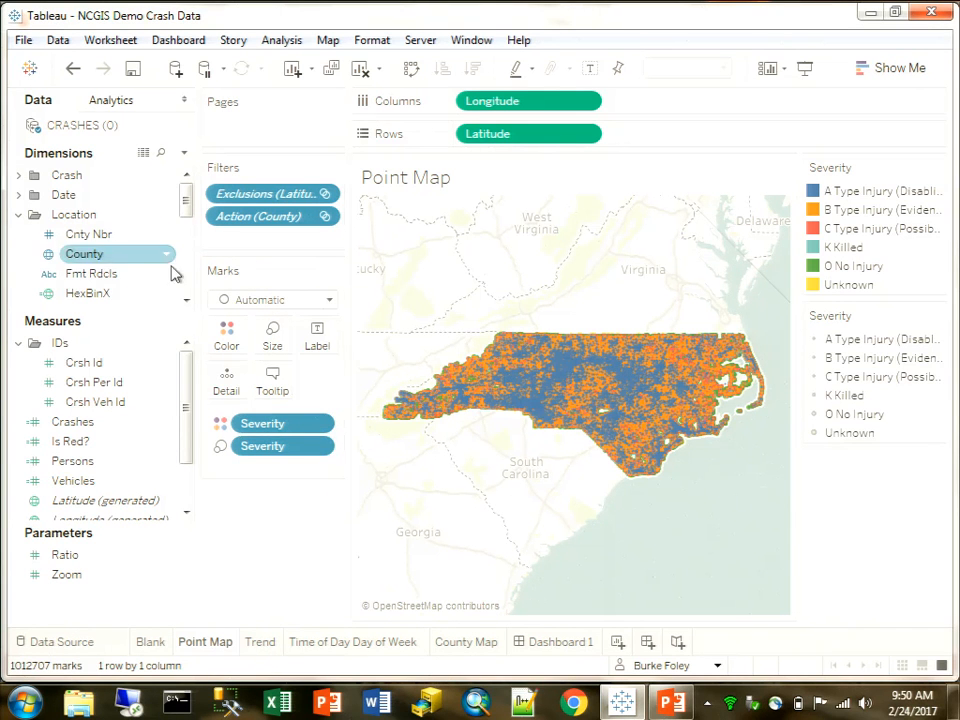
click(186, 300)
click(186, 300)
click(186, 300)
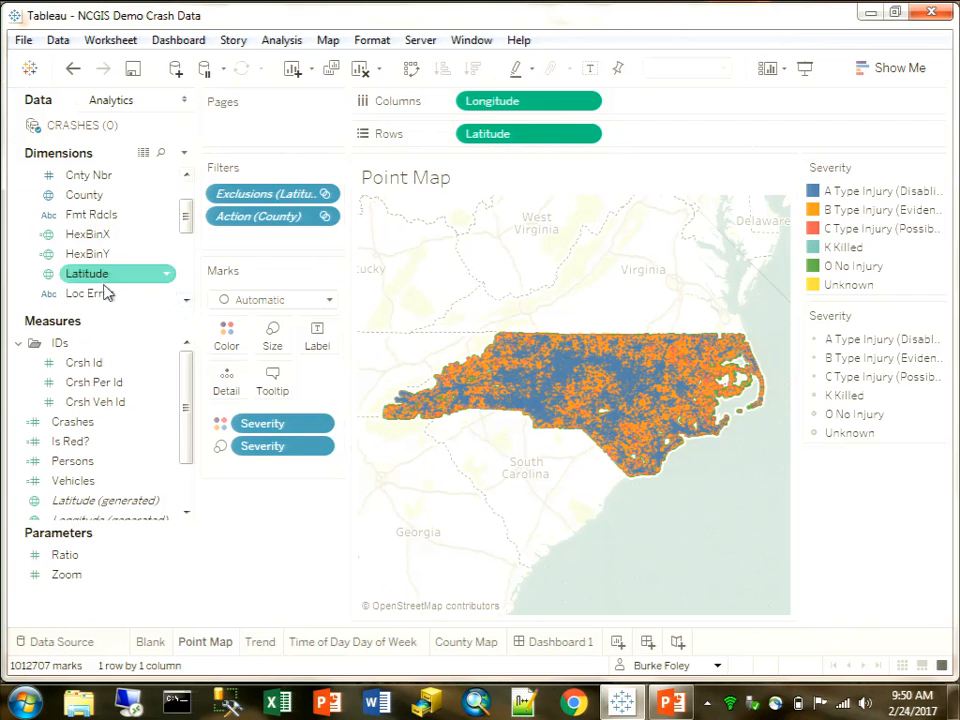
click(186, 300)
click(186, 300)
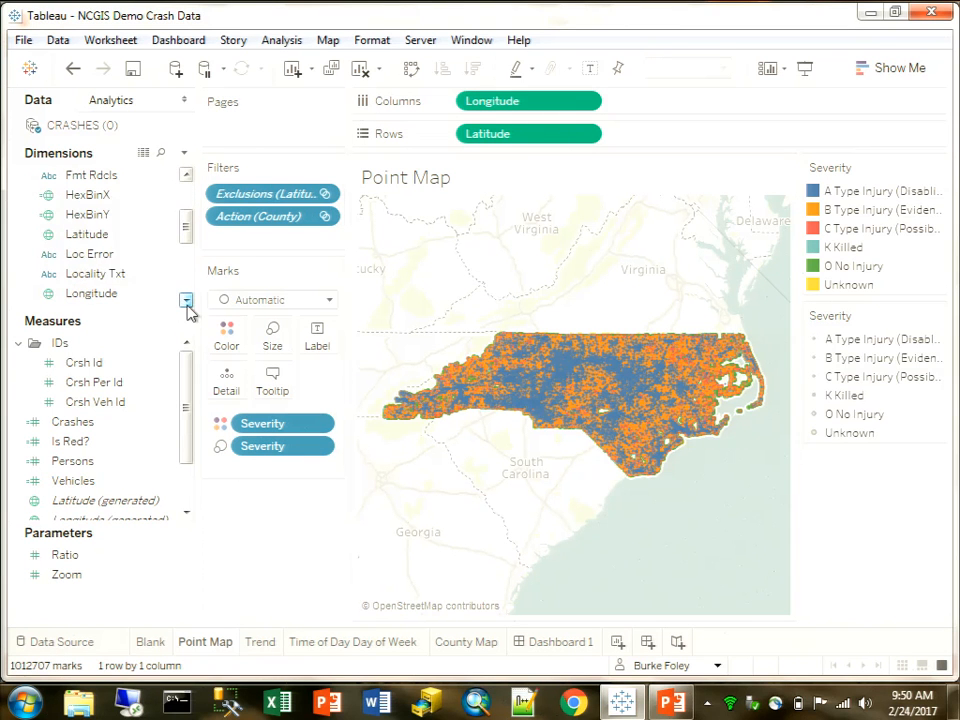
right_click(112, 240)
mouse_move(250, 466)
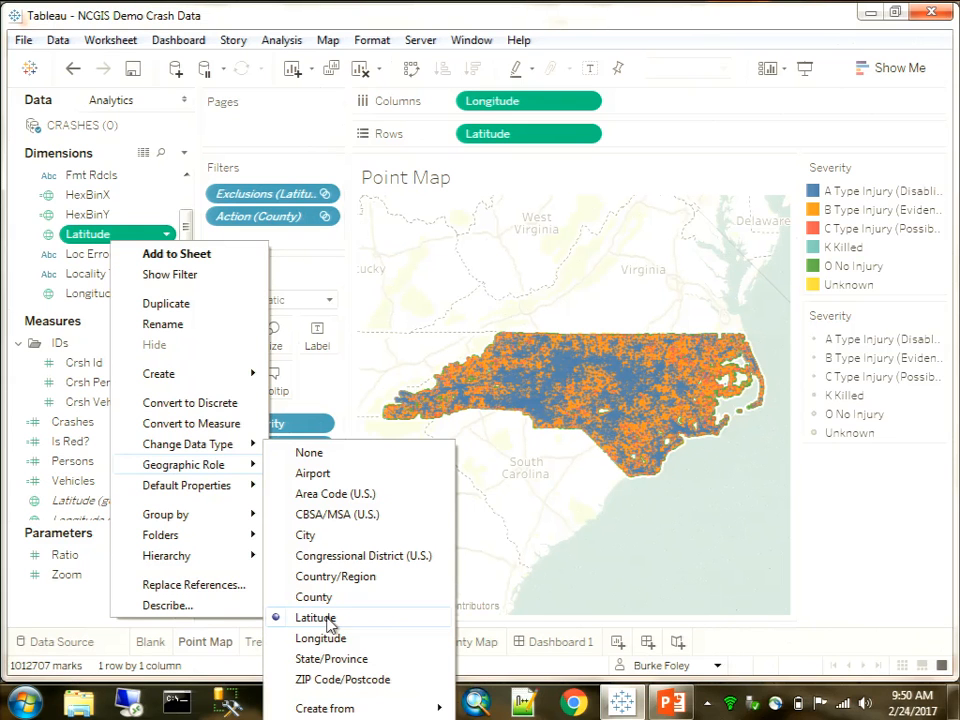
key(Escape)
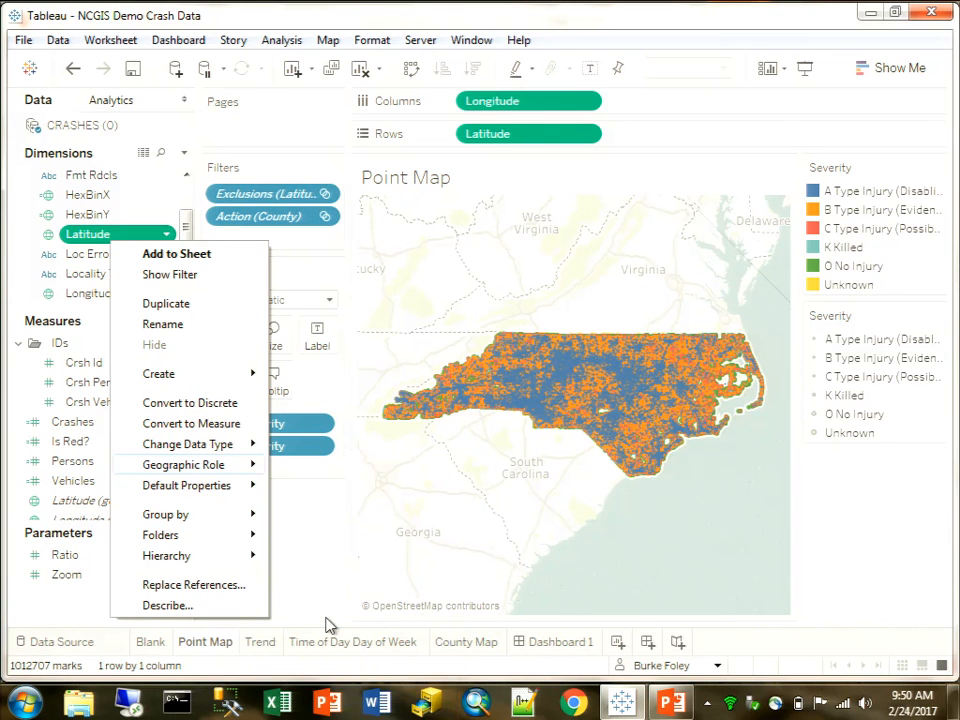
key(Escape)
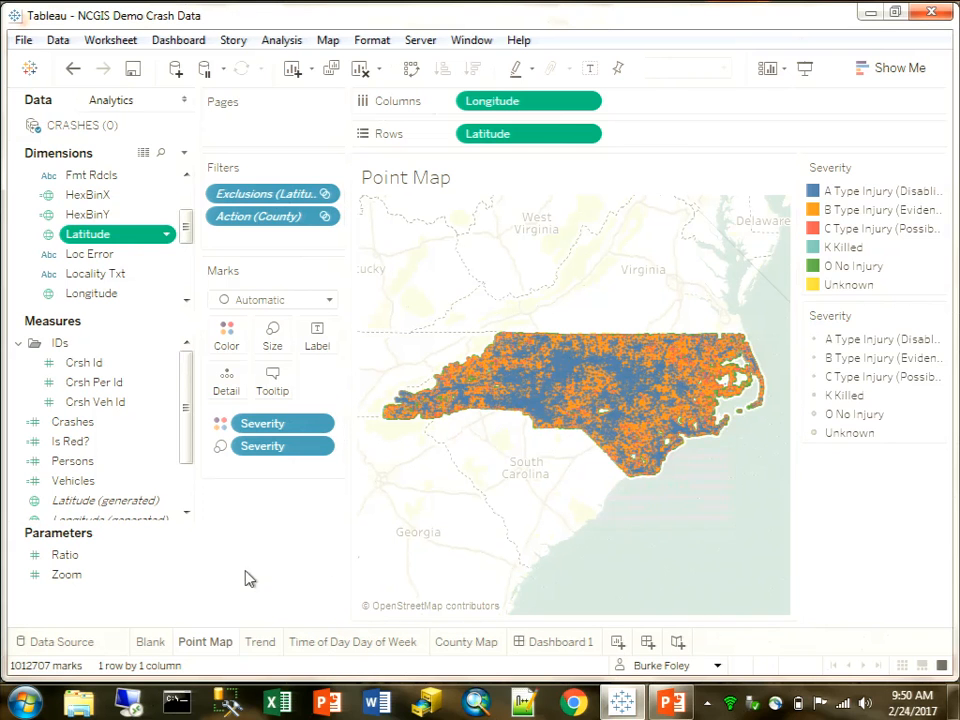
Open the Trend sheet and review the chart's forecast options, including the available forecast models, without changing them.
click(261, 642)
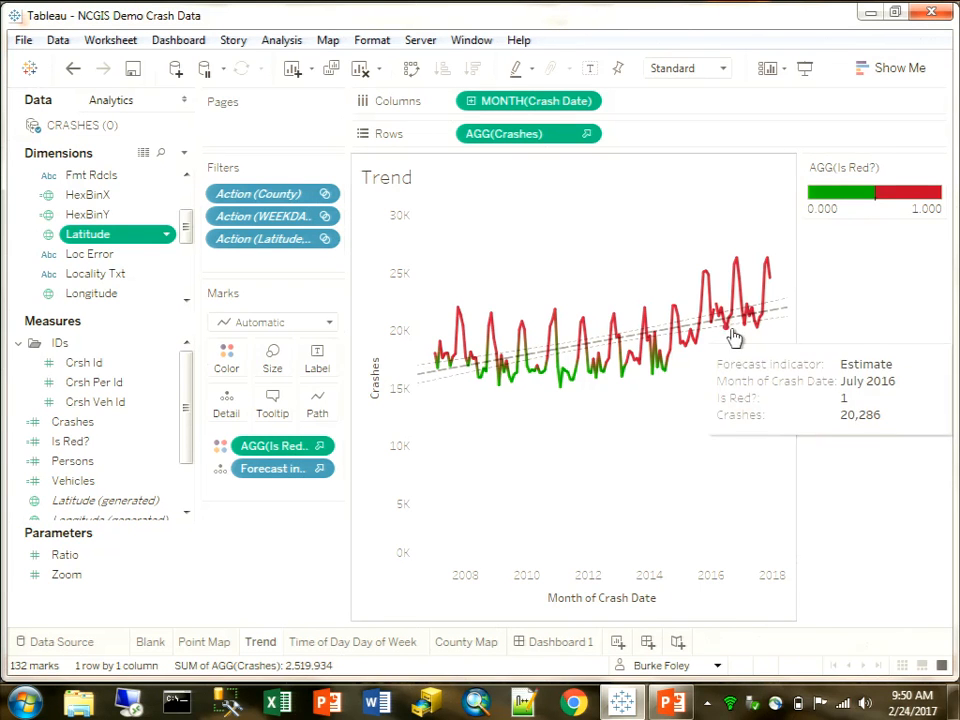
mouse_move(758, 334)
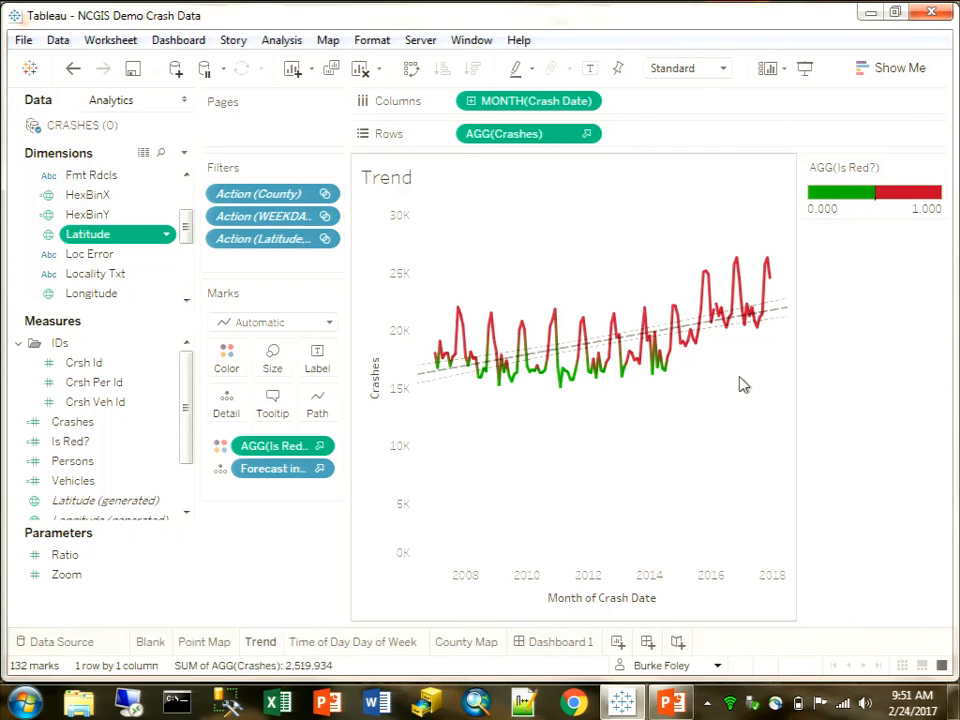
right_click(741, 385)
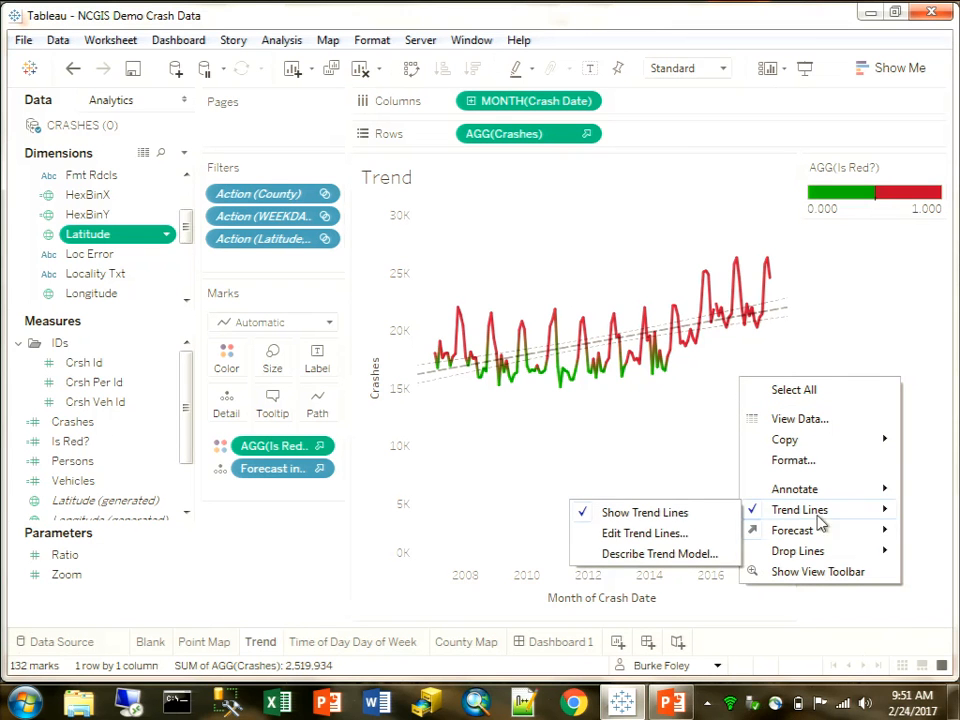
mouse_move(829, 539)
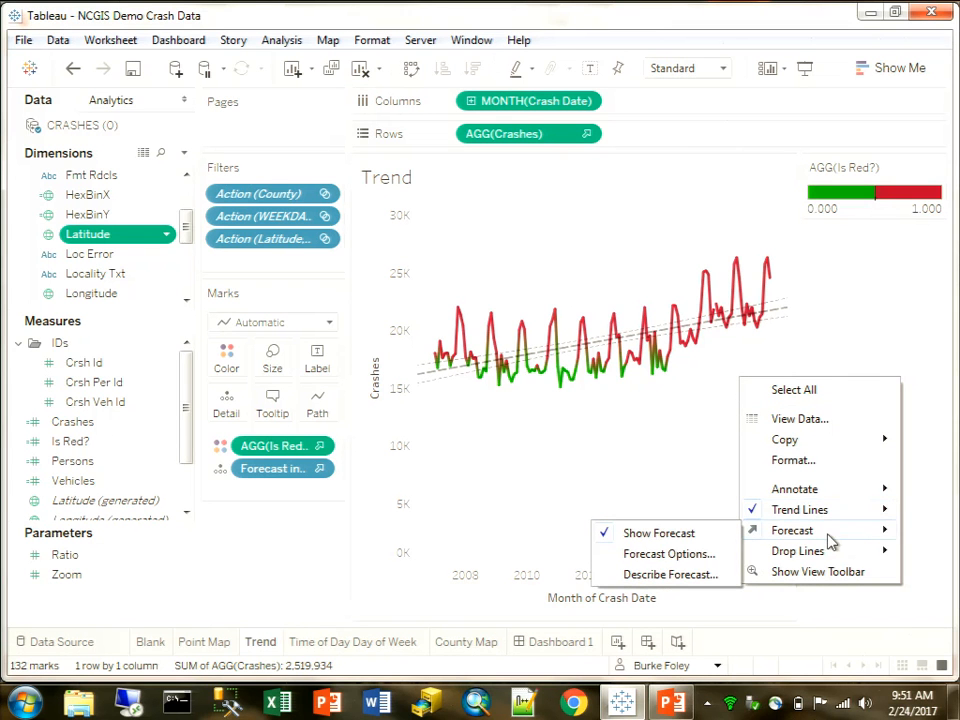
click(654, 555)
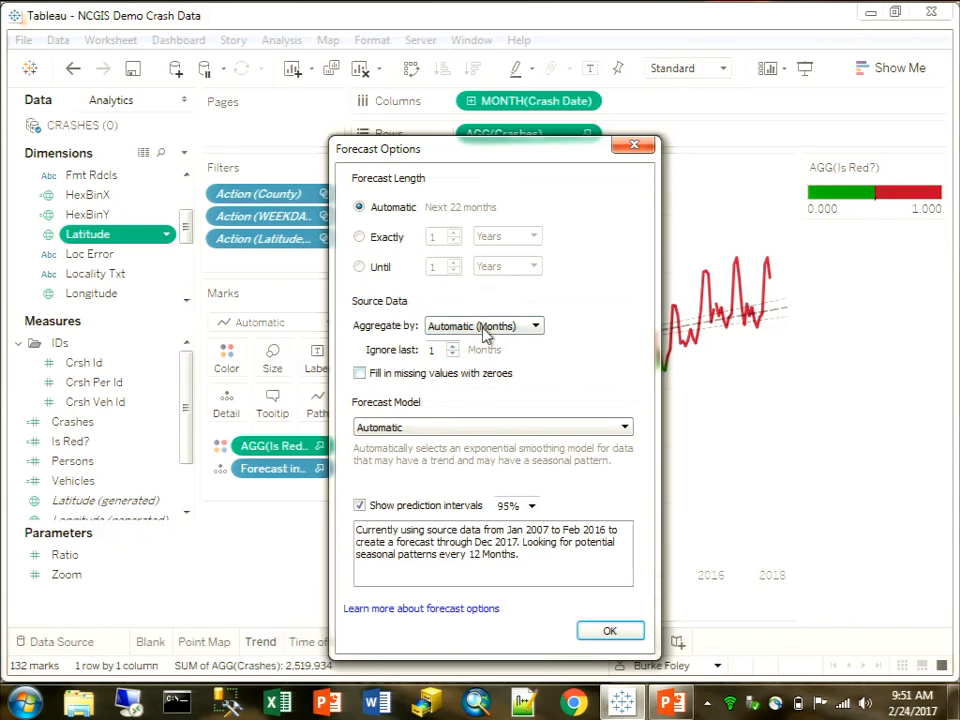
click(460, 434)
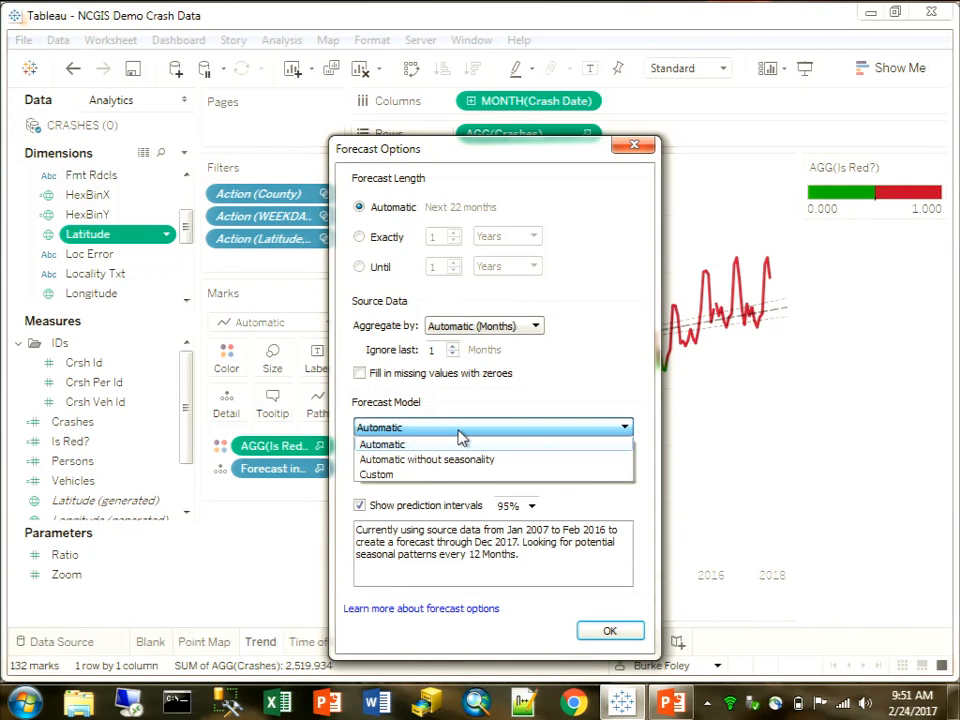
key(Escape)
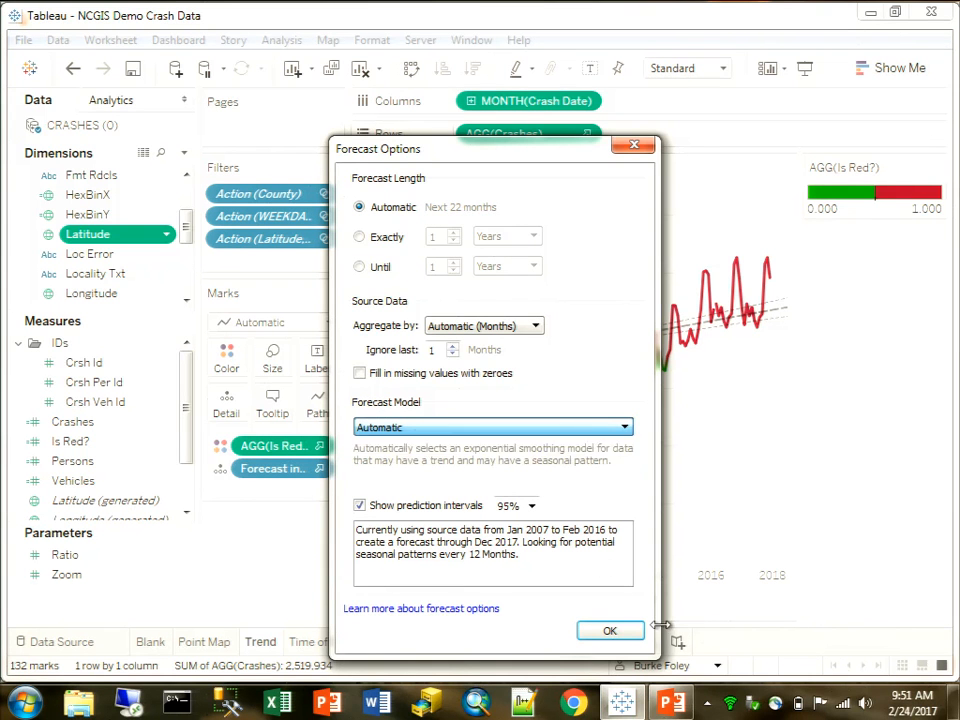
key(Escape)
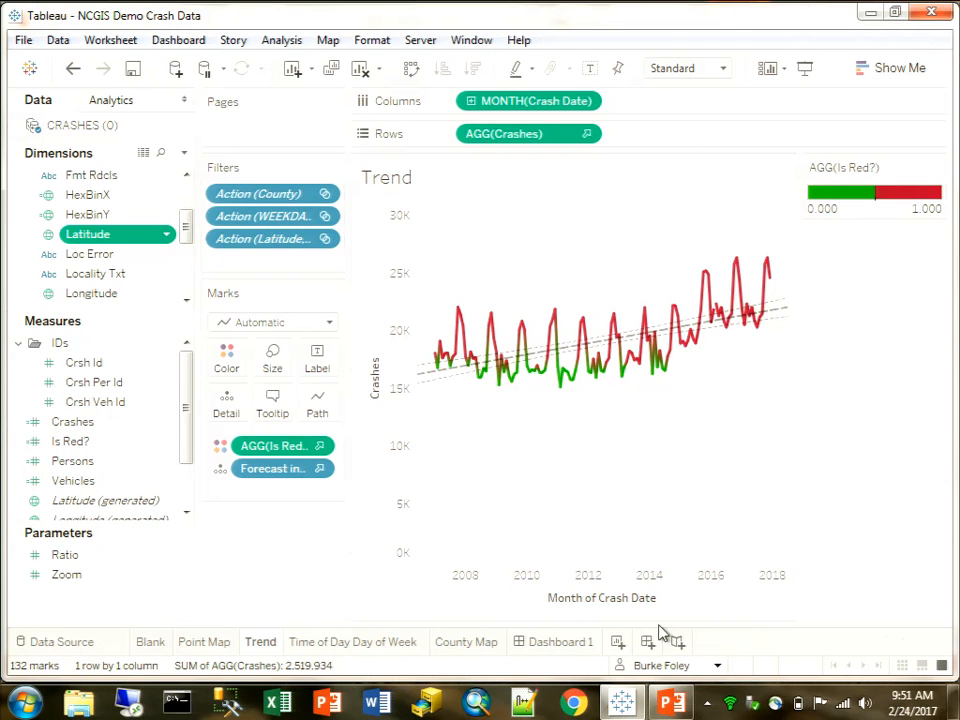
Review the formula of the Is Red? calculated field and close the editor without changes.
right_click(70, 443)
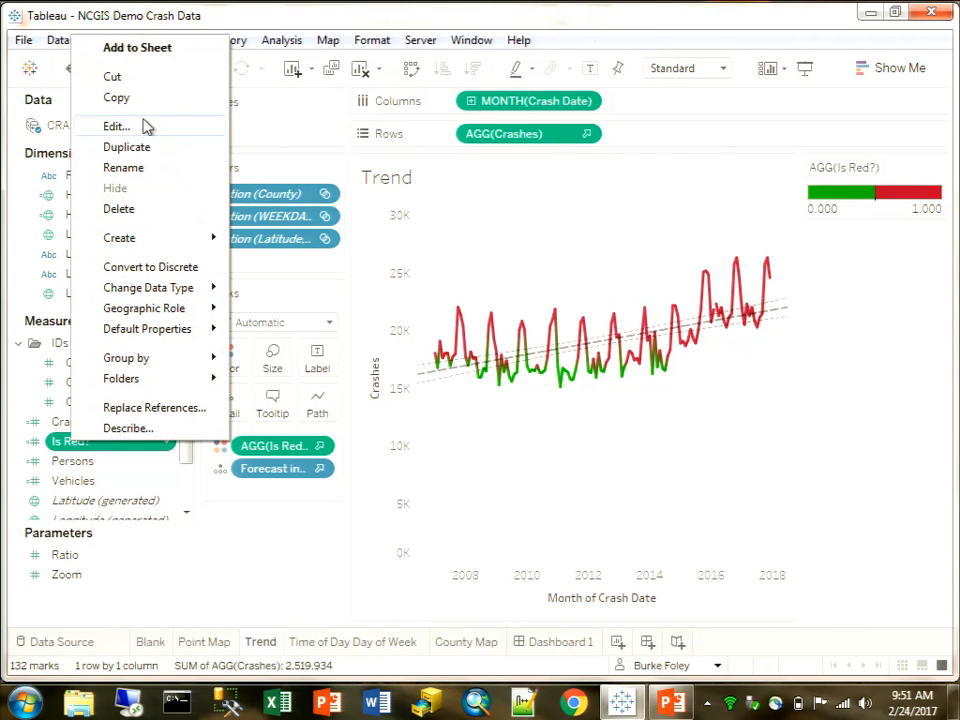
click(116, 126)
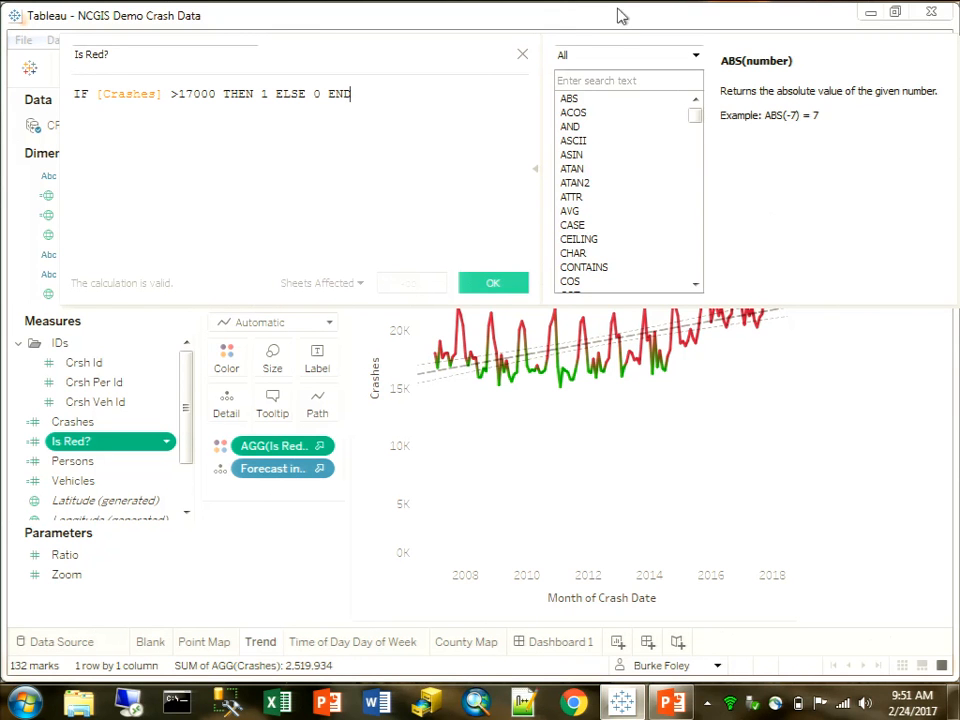
click(522, 56)
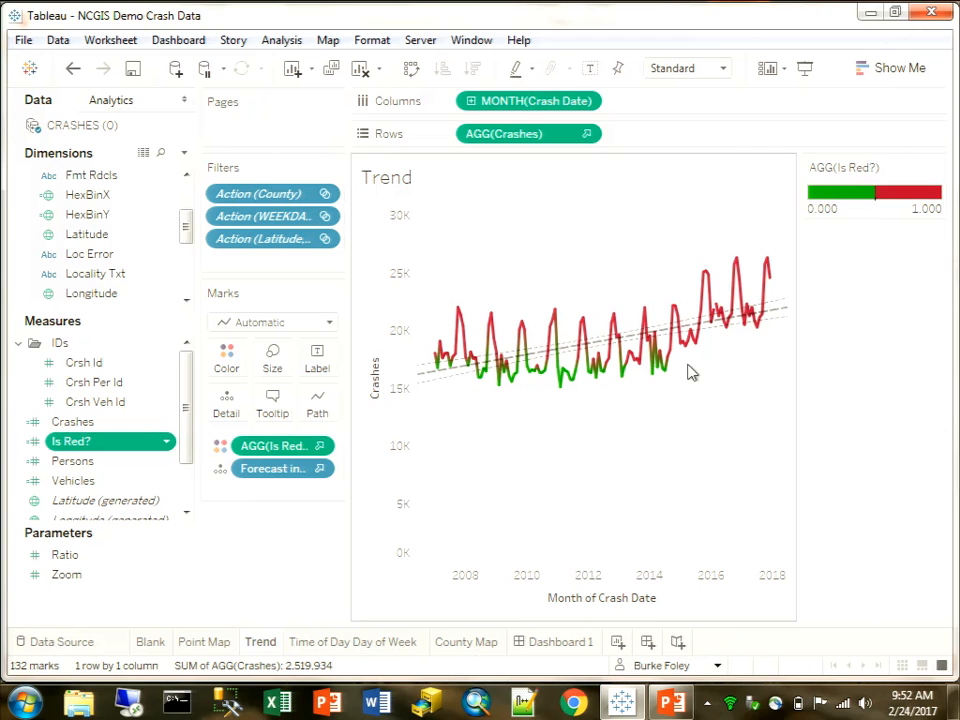
Open the Time of Day Day of Week sheet and break its rows down by month of the crash date.
click(336, 645)
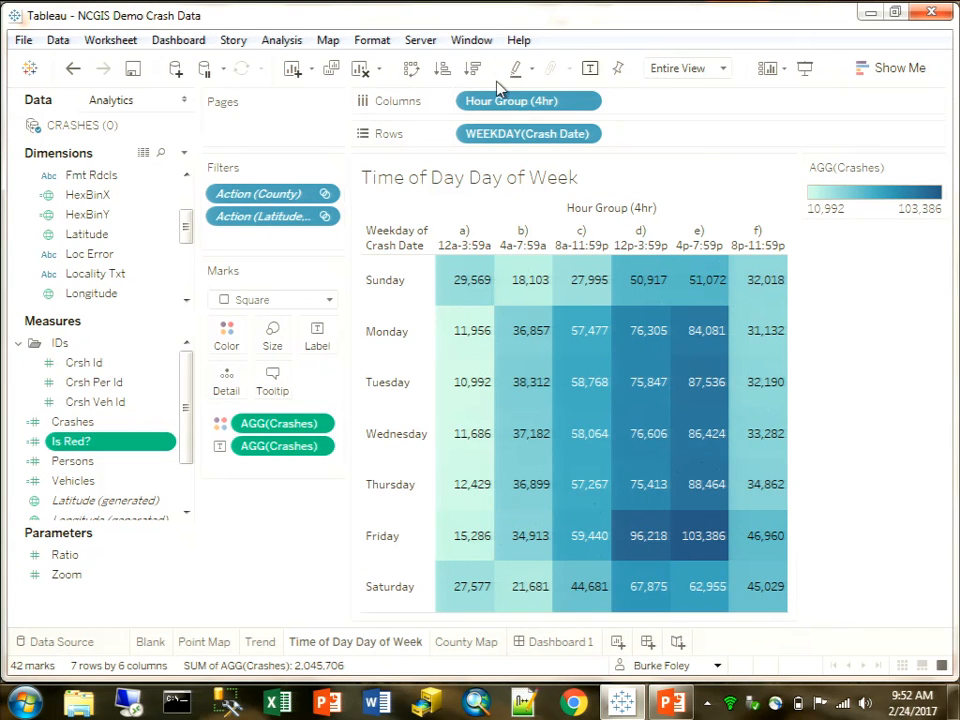
right_click(543, 136)
mouse_move(623, 297)
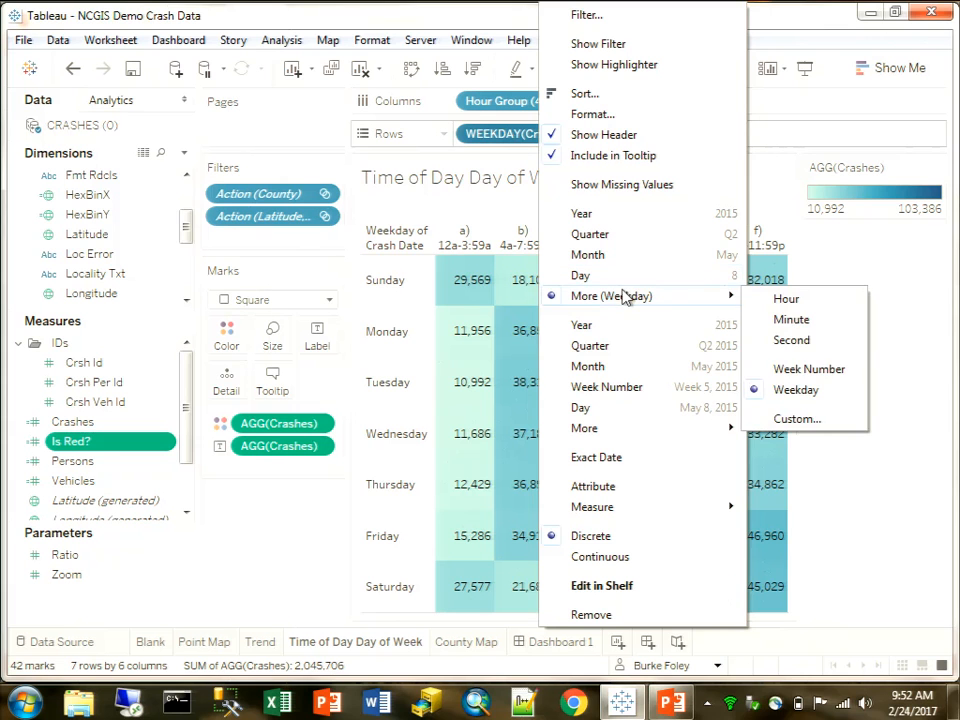
click(670, 267)
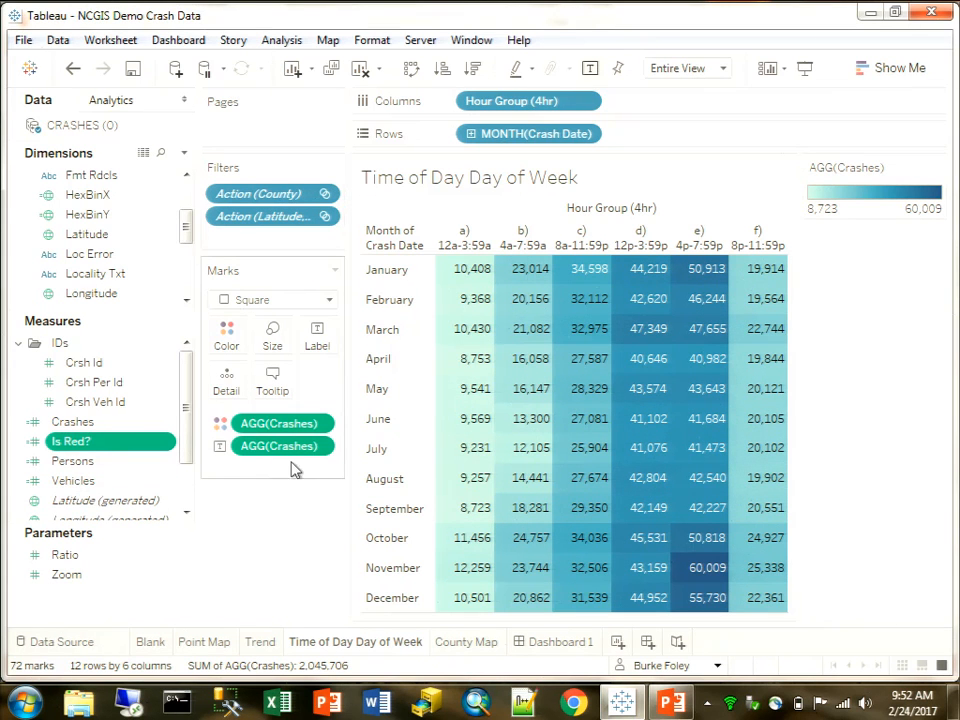
Set the date level of the Crash Date rows back to Weekday.
right_click(518, 141)
mouse_move(613, 298)
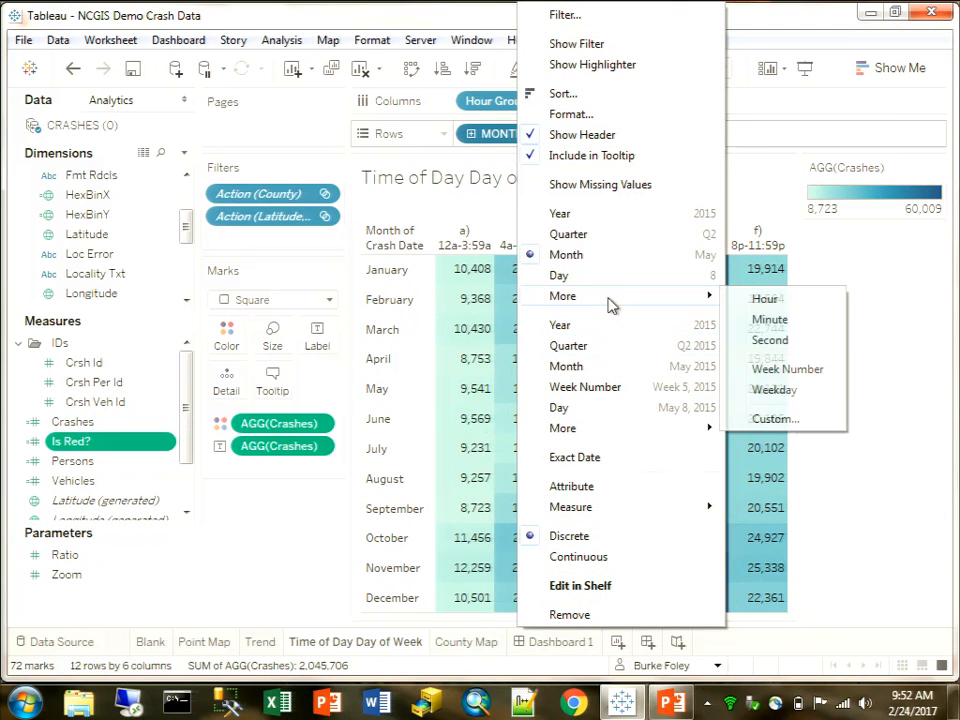
click(775, 389)
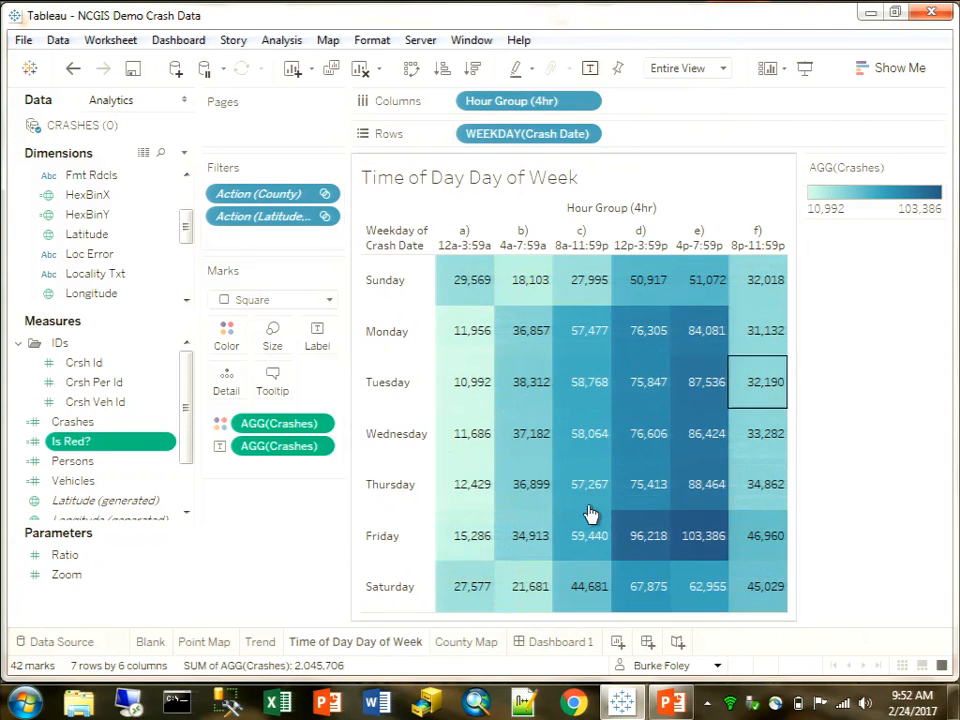
Open the County Map sheet and inspect the crash details for Cleveland county.
click(466, 643)
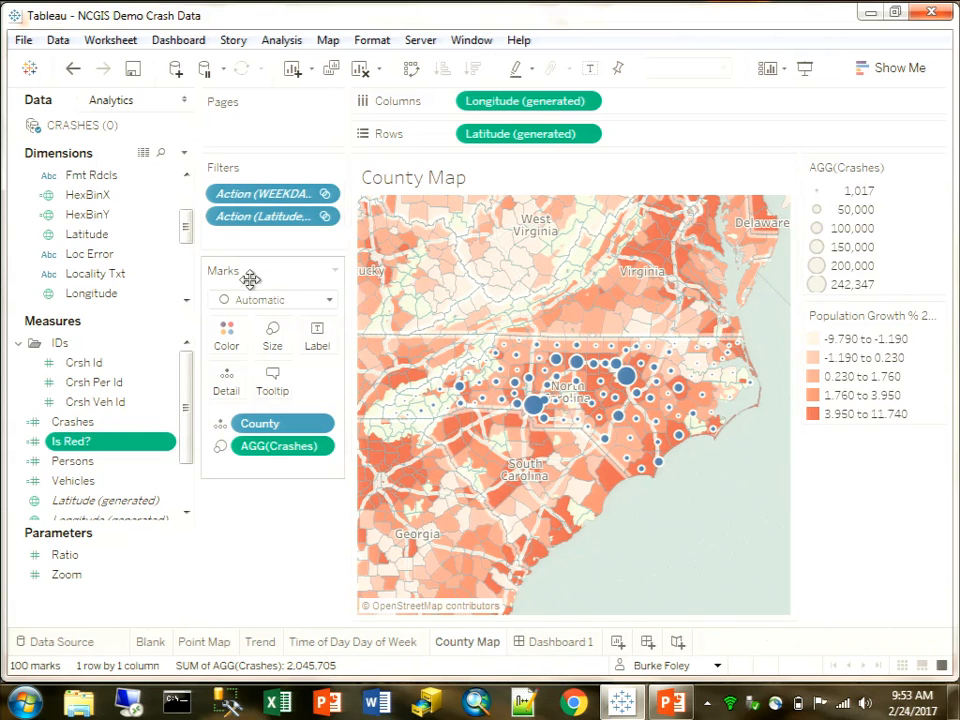
mouse_move(510, 410)
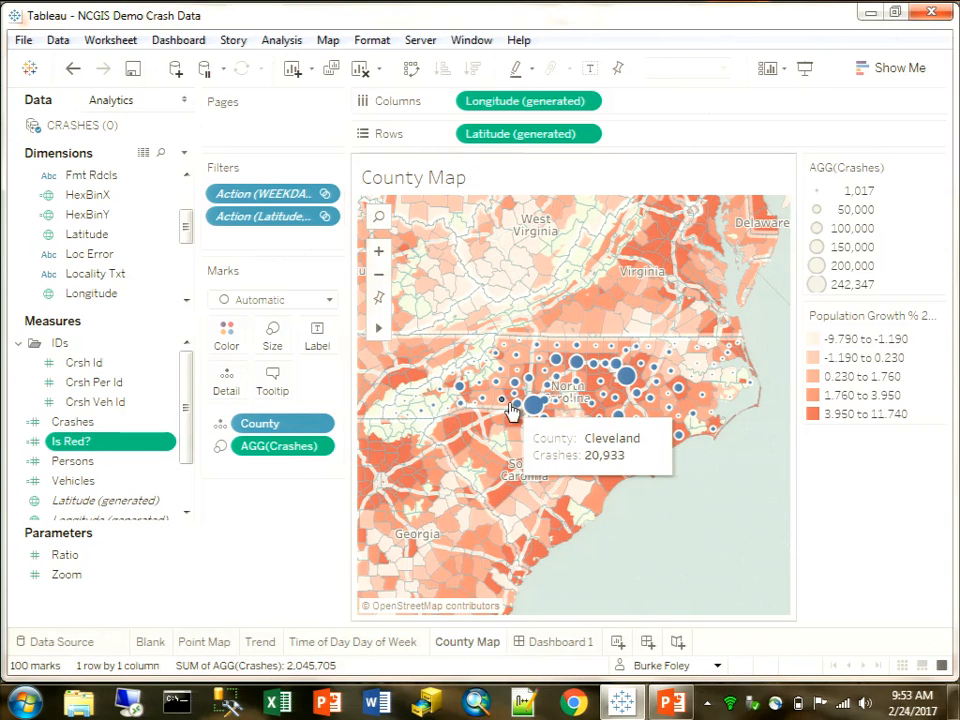
Open Dashboard 1 and preview it on a Generic Tablet (1024 x 768), returning to the normal dashboard view.
click(565, 642)
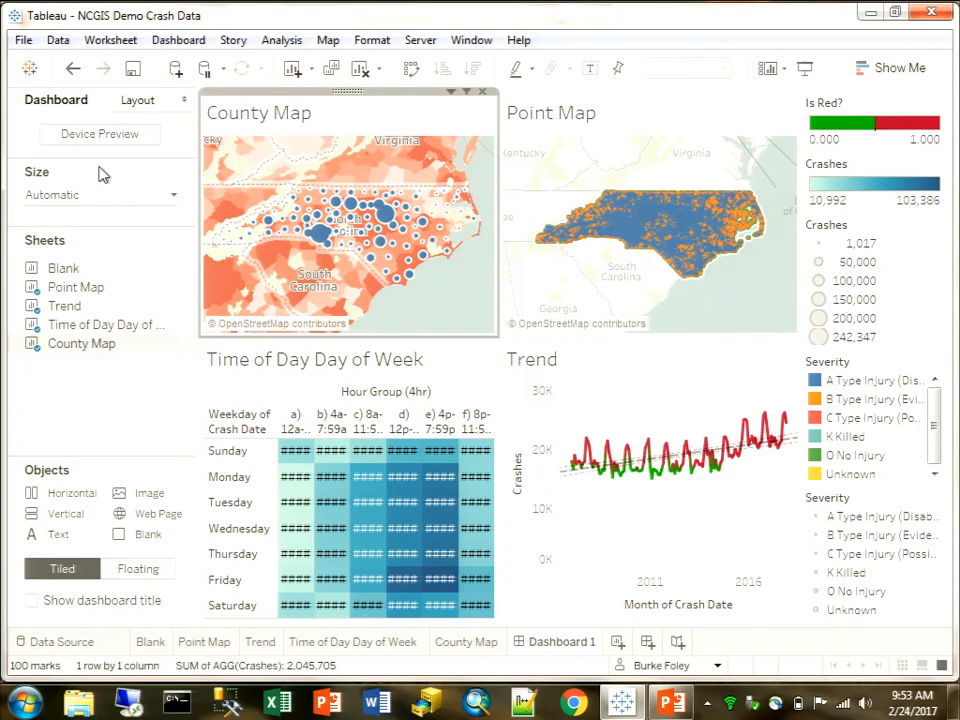
click(108, 138)
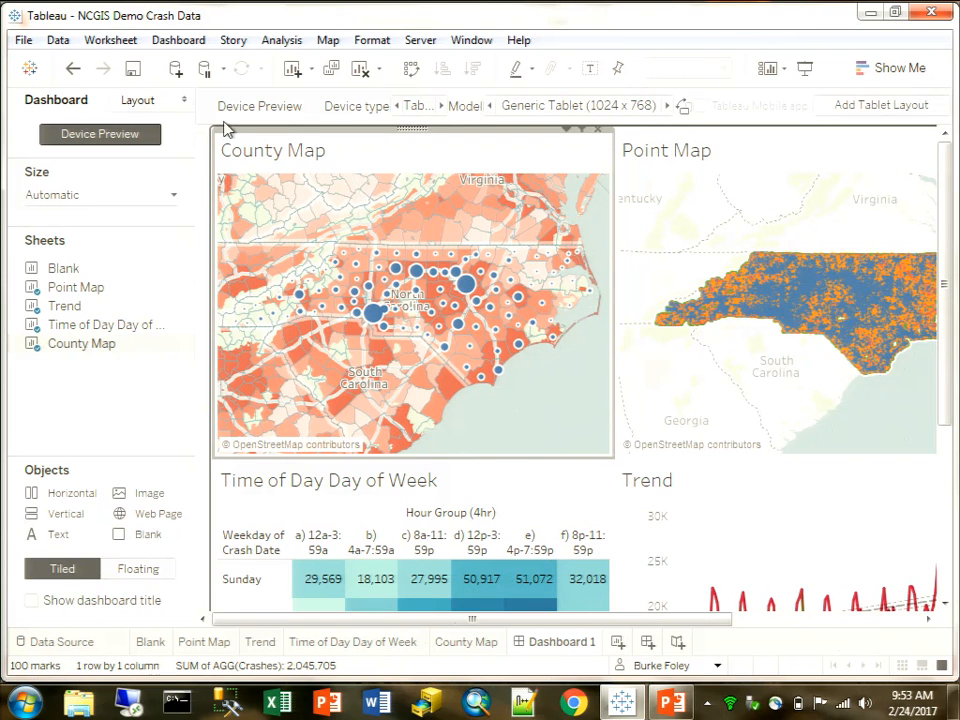
click(122, 134)
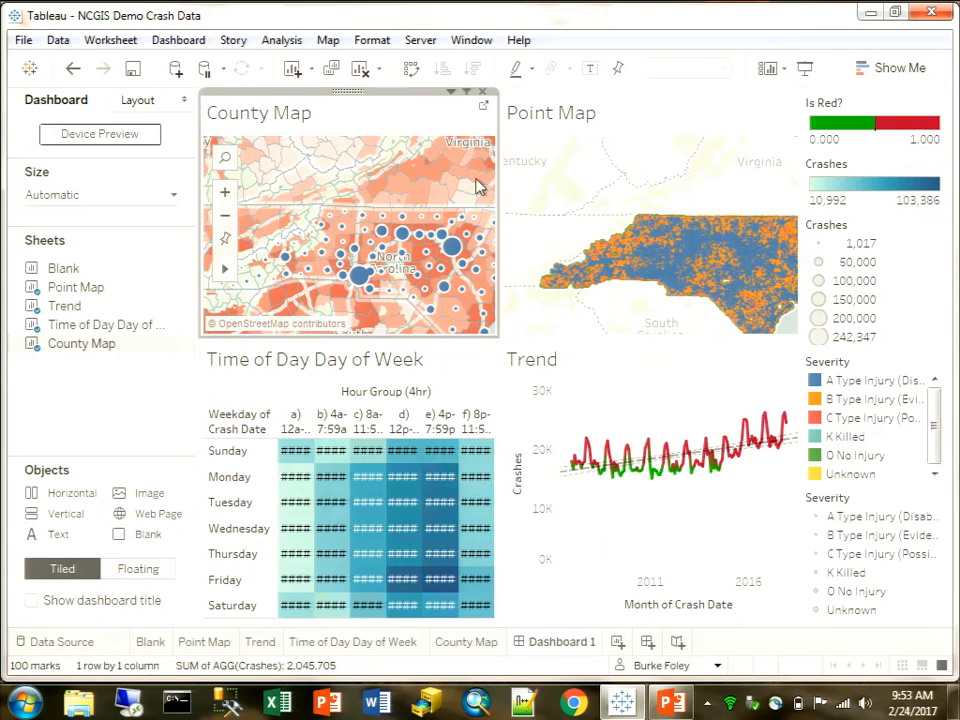
Filter the dashboard to Wake county from the County Map, and switch the filter to a smaller county east of it.
mouse_move(386, 214)
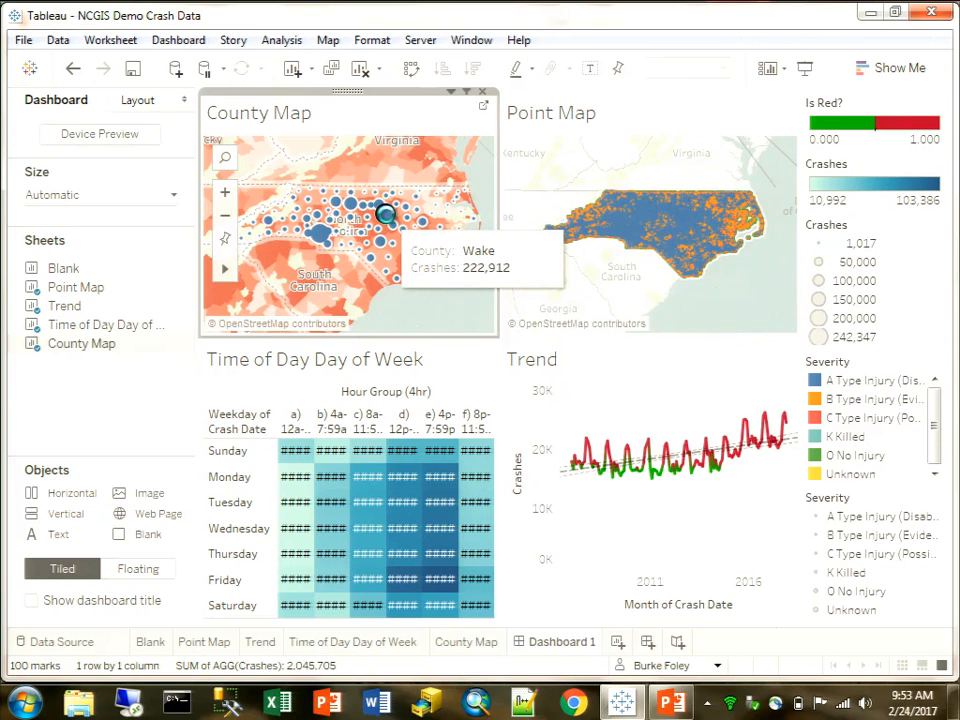
click(386, 218)
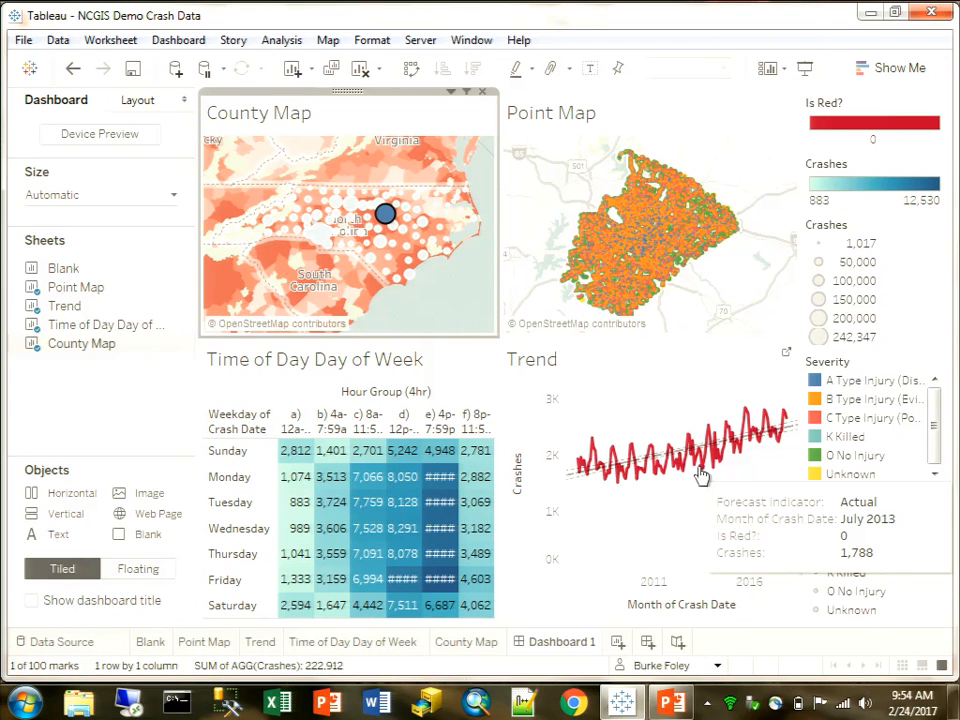
click(422, 222)
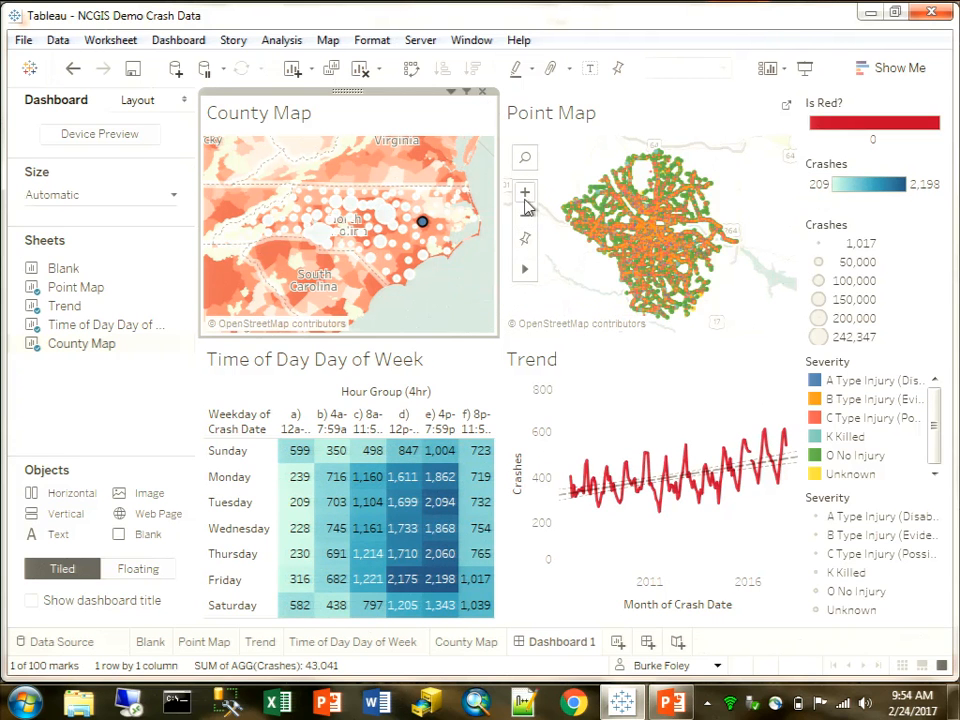
Select the dense cluster of crash points around the central road hub in the Point Map to filter the other dashboard views.
click(525, 198)
click(525, 193)
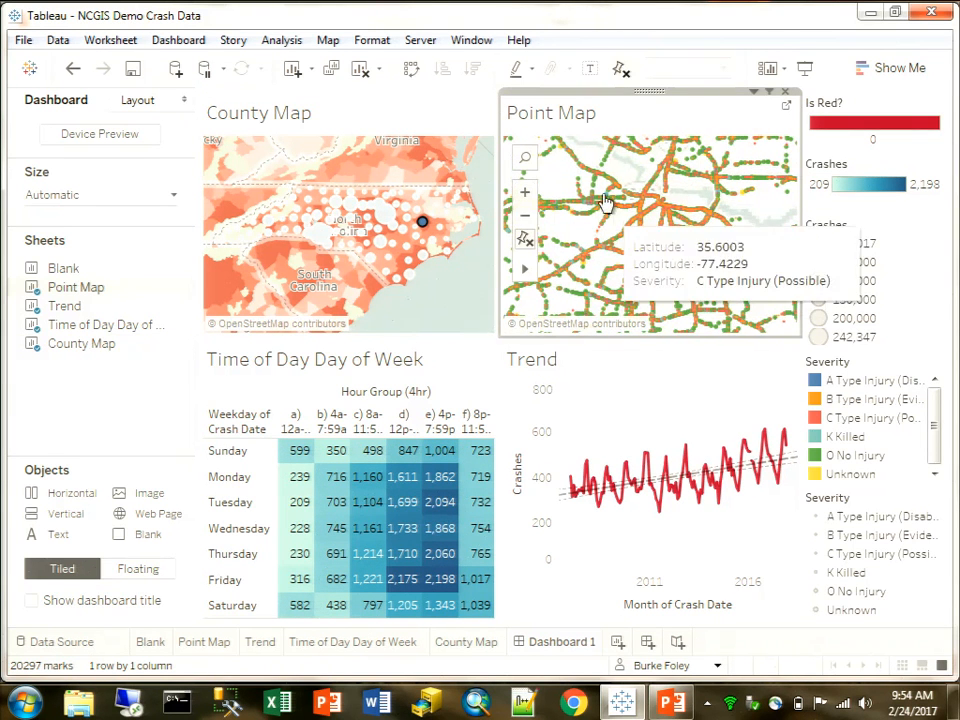
drag(660, 215, 699, 252)
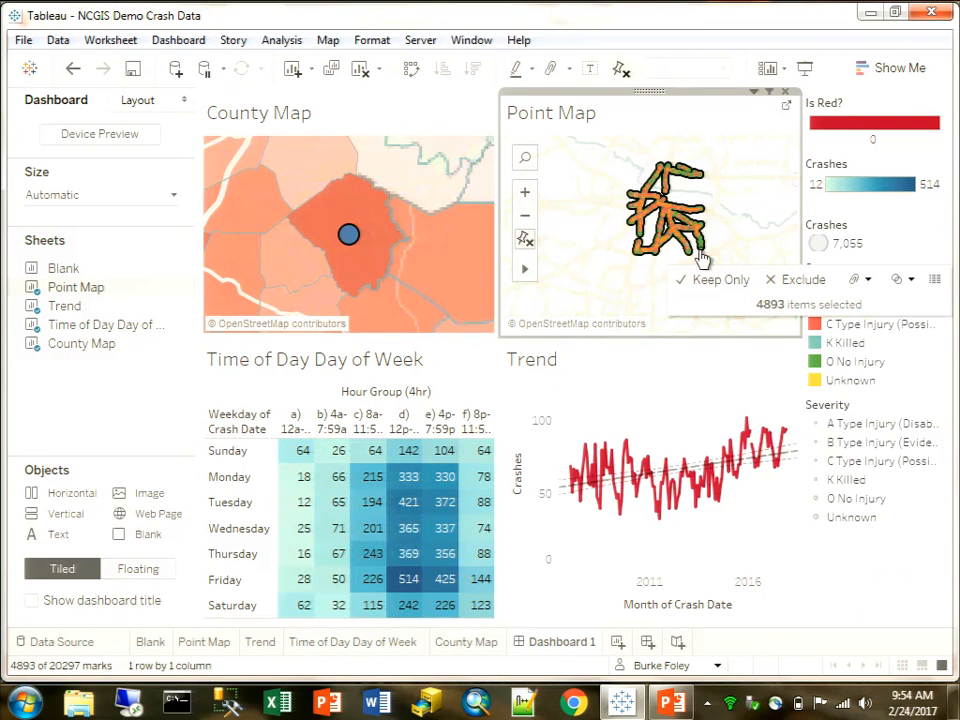